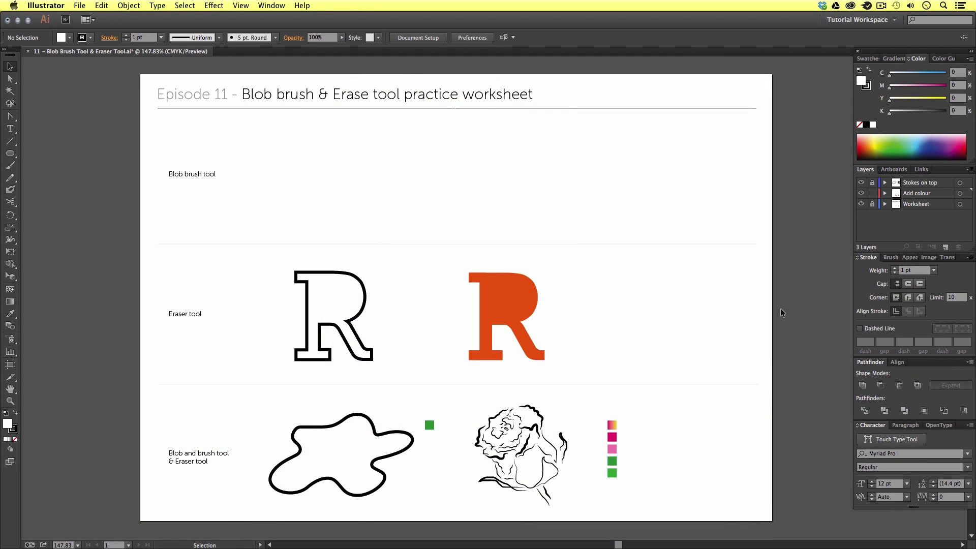
# Switch to Finder and open the 01 - CC folder inside VERSIONS of the 11 - BLOB & BRUSH TOOL folder
pyautogui.press('super+Tab')
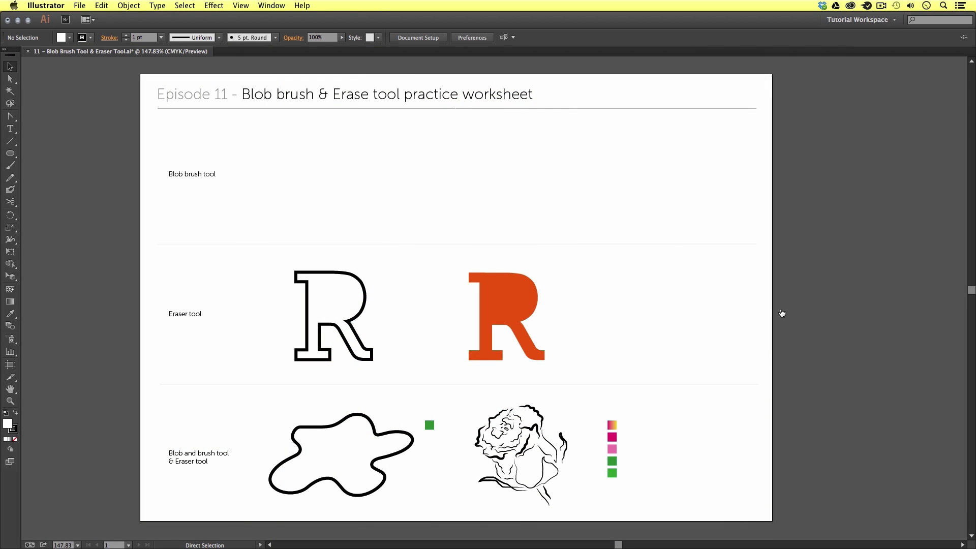
pyautogui.doubleClick(374, 206)
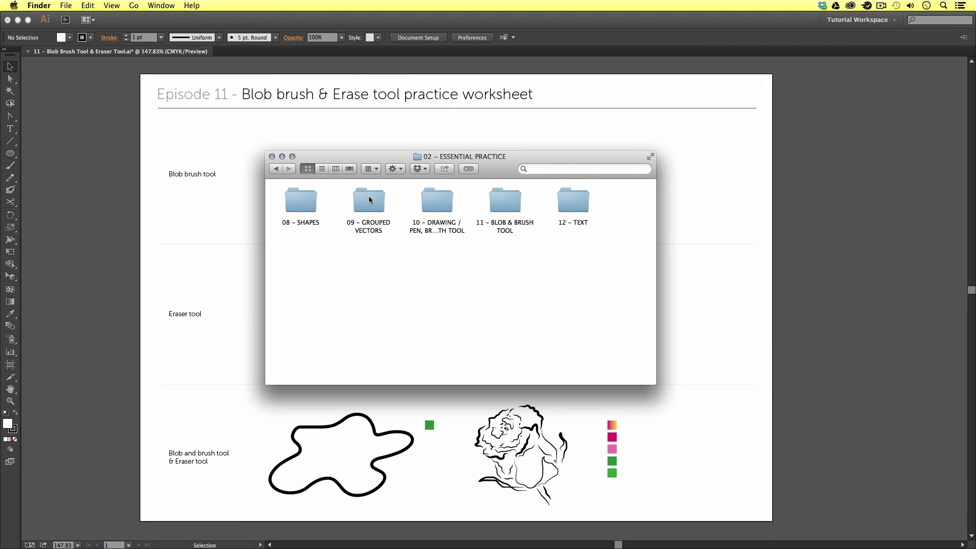
pyautogui.doubleClick(503, 203)
pyautogui.doubleClick(303, 202)
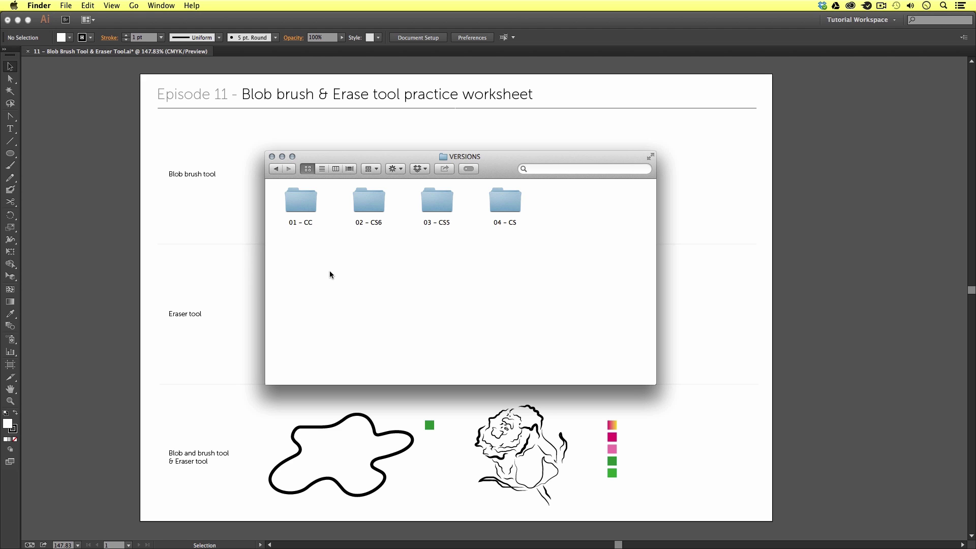
pyautogui.doubleClick(302, 203)
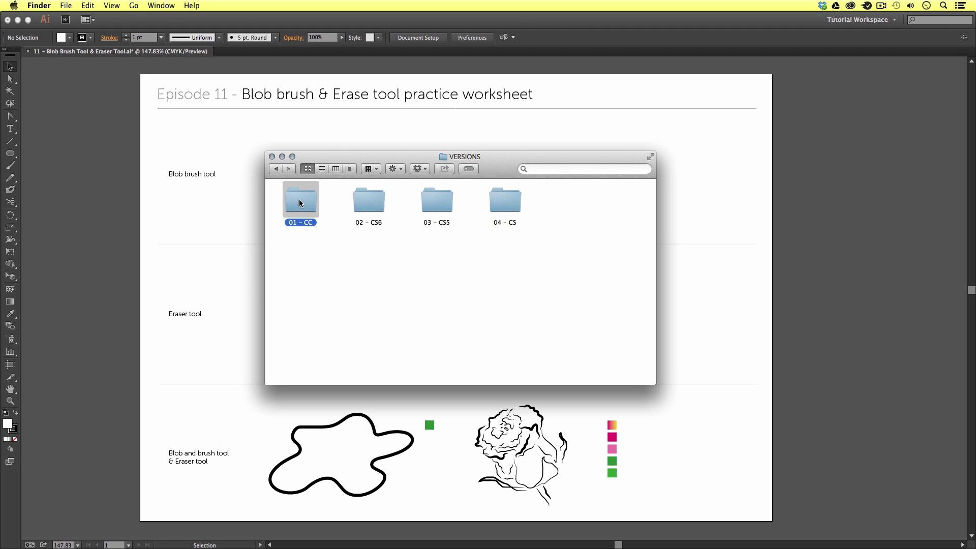
pyautogui.doubleClick(302, 203)
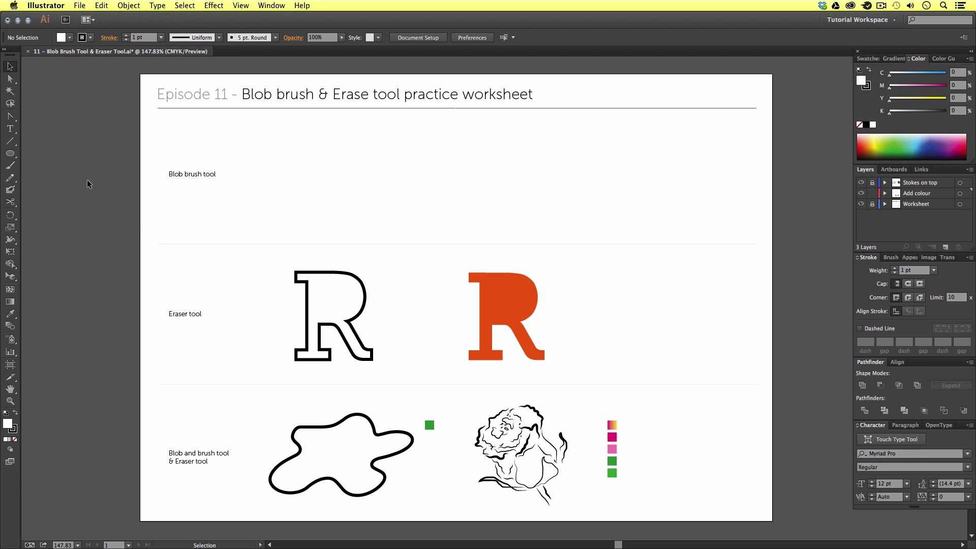
# Activate the Blob Brush for the worksheet's Blob brush tool section, shrink its brush size considerably, and enlarge it slightly
pyautogui.press('z')
pyautogui.moveTo(149, 110)
pyautogui.mouseDown()
pyautogui.moveTo(305, 211)
pyautogui.moveTo(483, 245)
pyautogui.mouseUp()
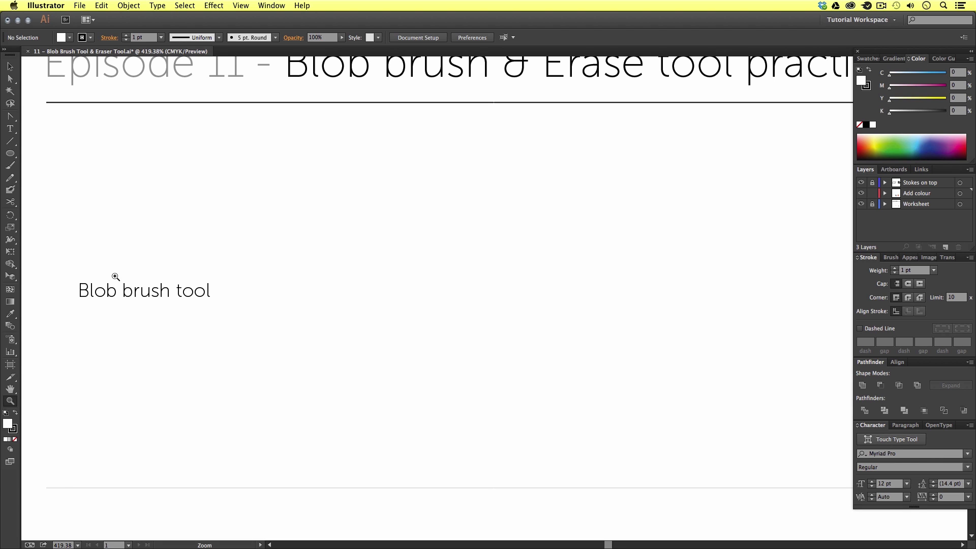
pyautogui.hotkey('shift', 'b')
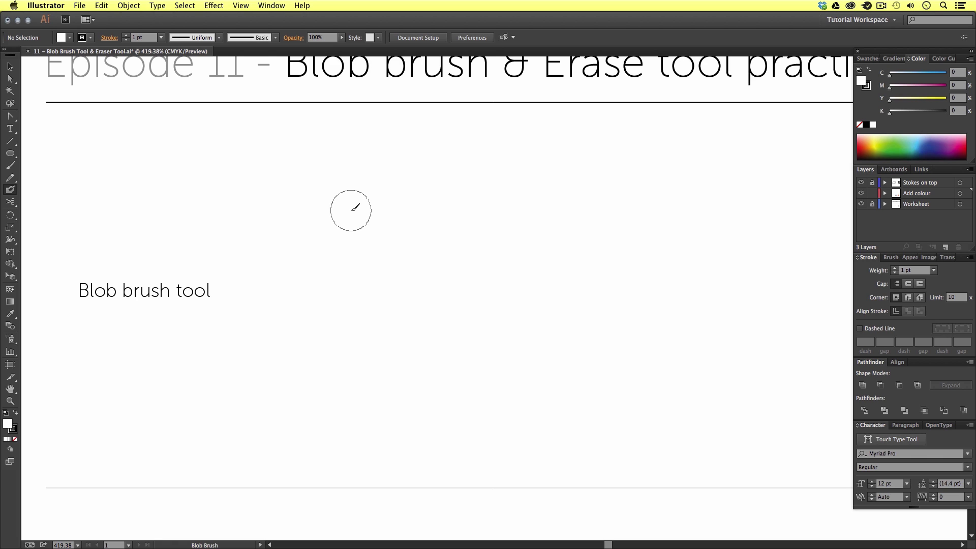
pyautogui.press('[')
pyautogui.press('[')
pyautogui.press('[')
pyautogui.press('[')
pyautogui.press('[')
pyautogui.press('[')
pyautogui.press('[')
pyautogui.press('[')
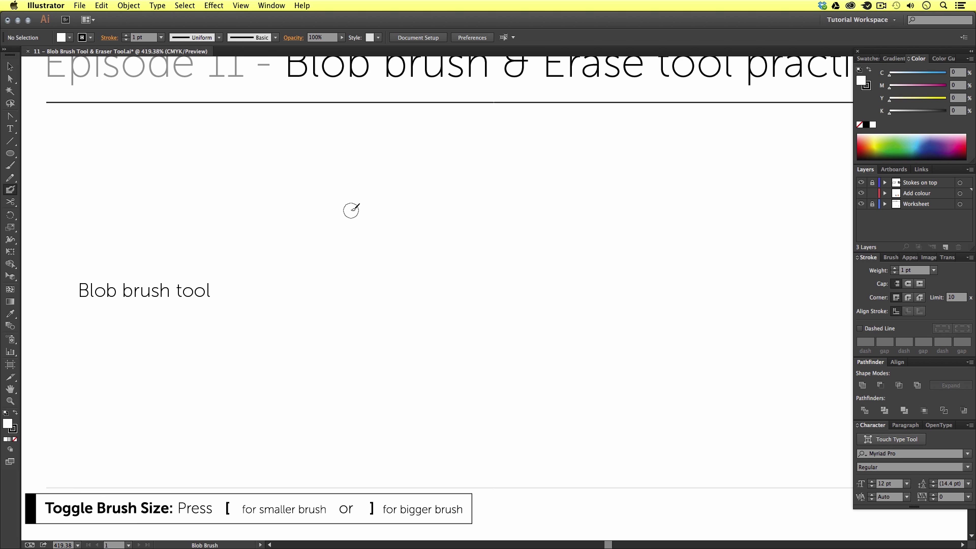
pyautogui.press(']')
pyautogui.press(']')
pyautogui.press(']')
pyautogui.press(']')
# Paint a black zigzag about 50 mm wide and 46 mm high beside the Blob brush tool label and select it
pyautogui.hscroll(3, 390, 230)
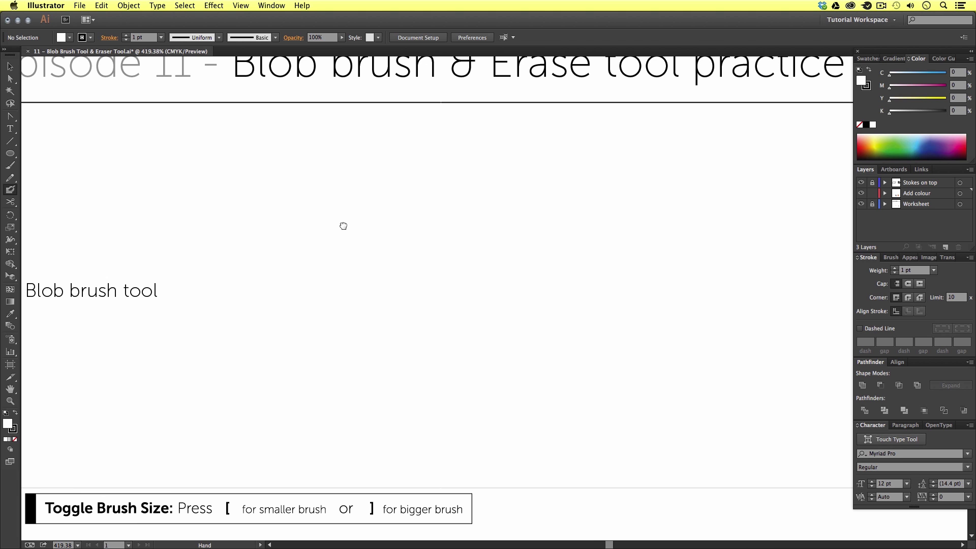
pyautogui.moveTo(260, 192)
pyautogui.mouseDown()
pyautogui.moveTo(392, 174)
pyautogui.moveTo(302, 253)
pyautogui.moveTo(390, 261)
pyautogui.moveTo(380, 346)
pyautogui.moveTo(497, 318)
pyautogui.moveTo(405, 422)
pyautogui.moveTo(541, 407)
pyautogui.mouseUp()
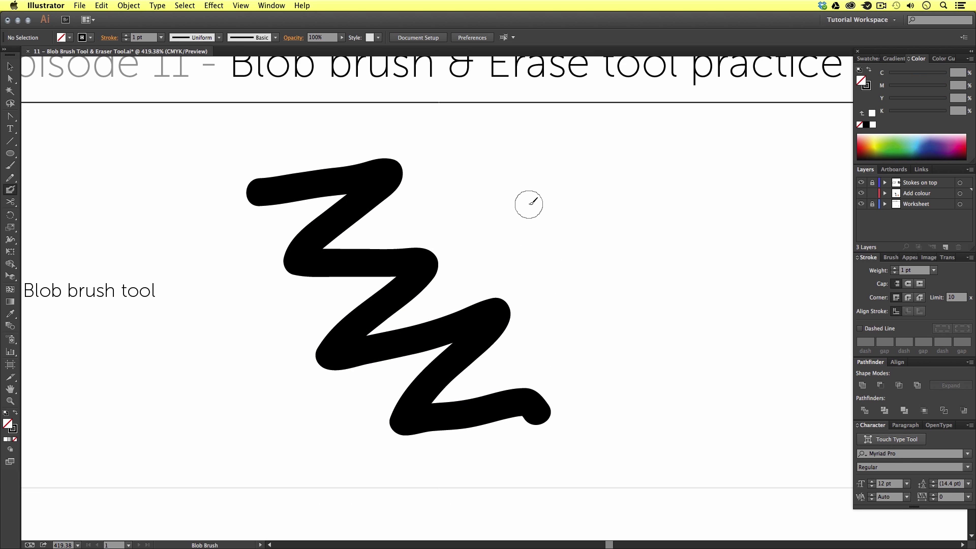
pyautogui.press('v')
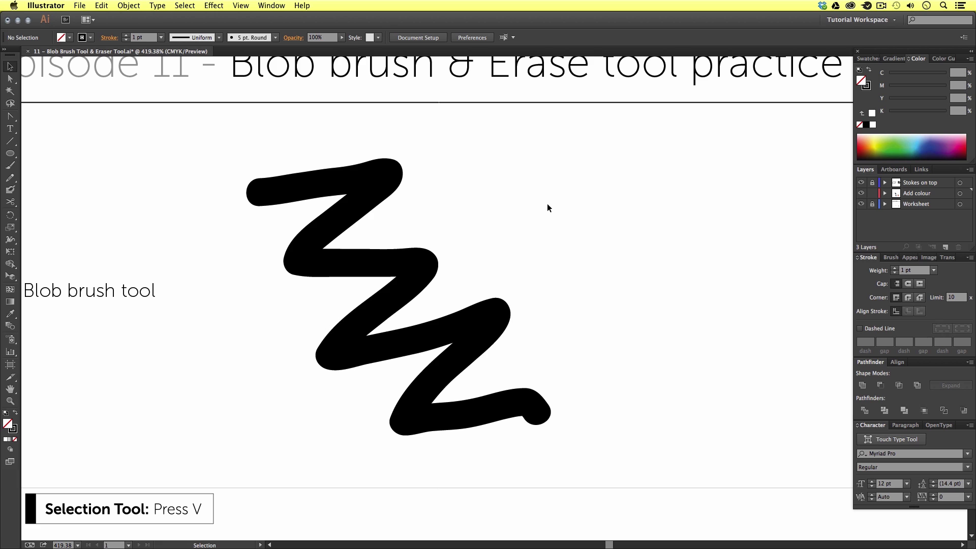
pyautogui.click(382, 181)
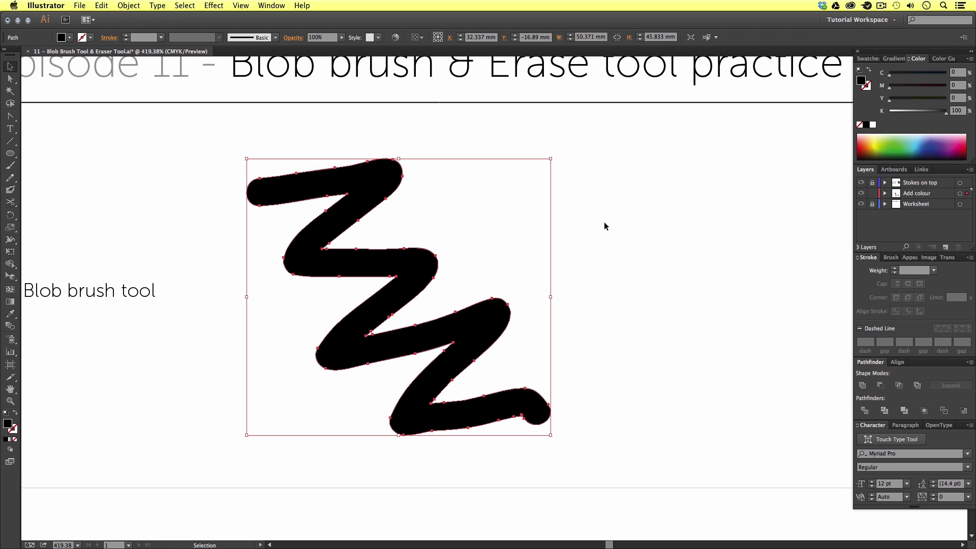
# Paint a black diagonal Blob Brush stroke across the whole zigzag, from above its upper end to below its lower end
pyautogui.hotkey('shift', 'b')
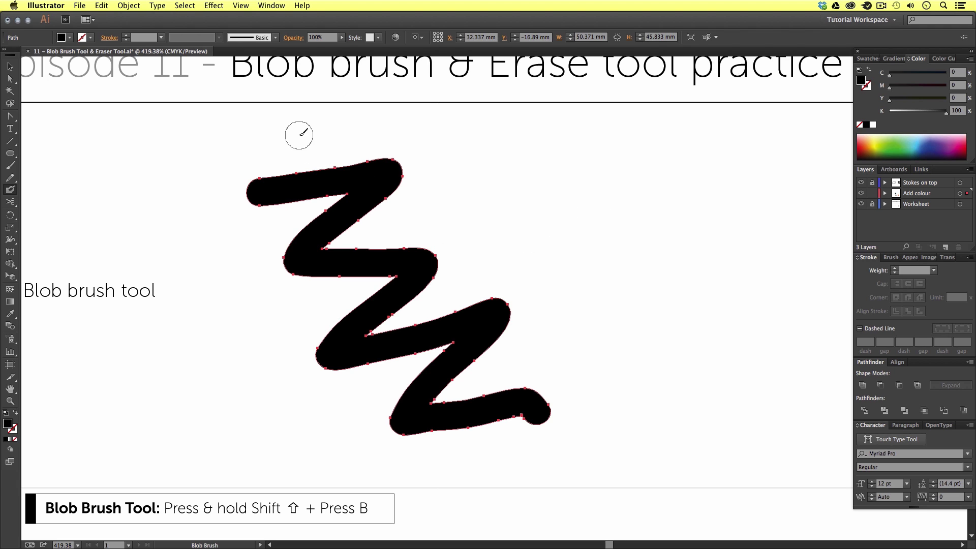
pyautogui.moveTo(299, 131)
pyautogui.mouseDown()
pyautogui.moveTo(382, 249)
pyautogui.moveTo(507, 449)
pyautogui.mouseUp()
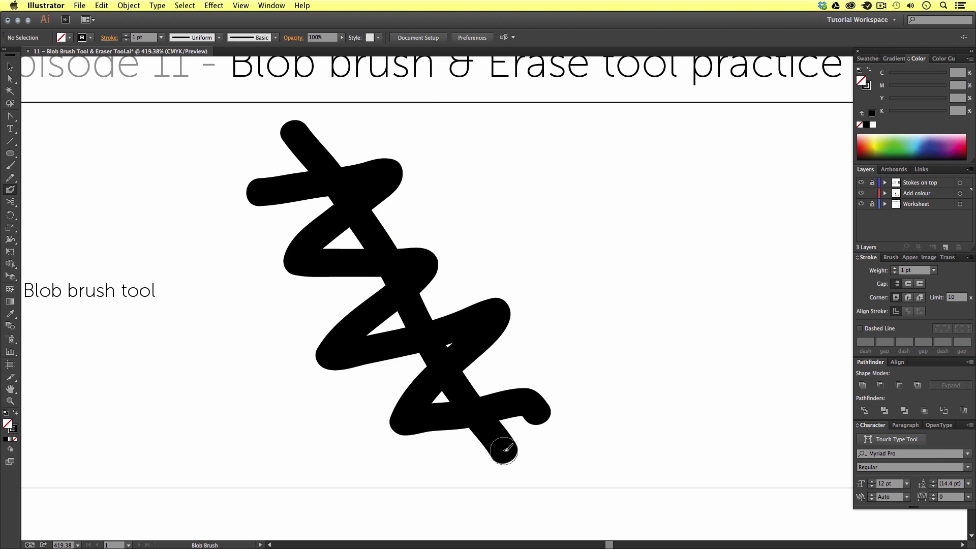
pyautogui.press('v')
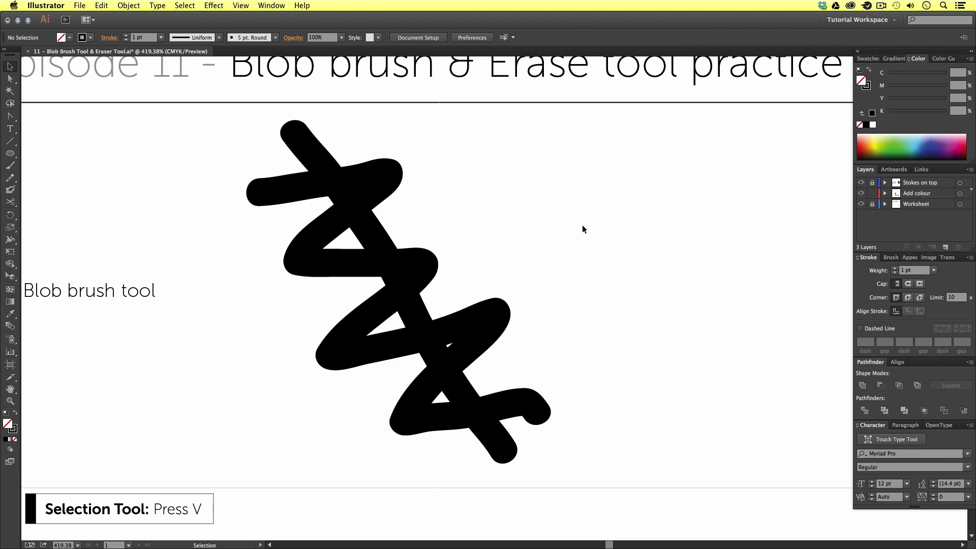
# Fill the merged zigzag shape with the yellow-to-red gradient swatch
pyautogui.click(373, 180)
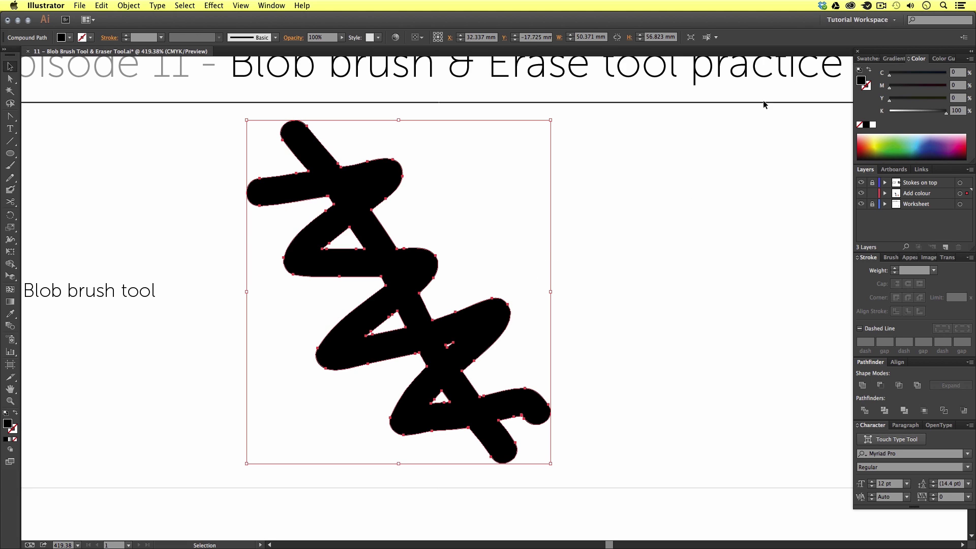
pyautogui.click(869, 58)
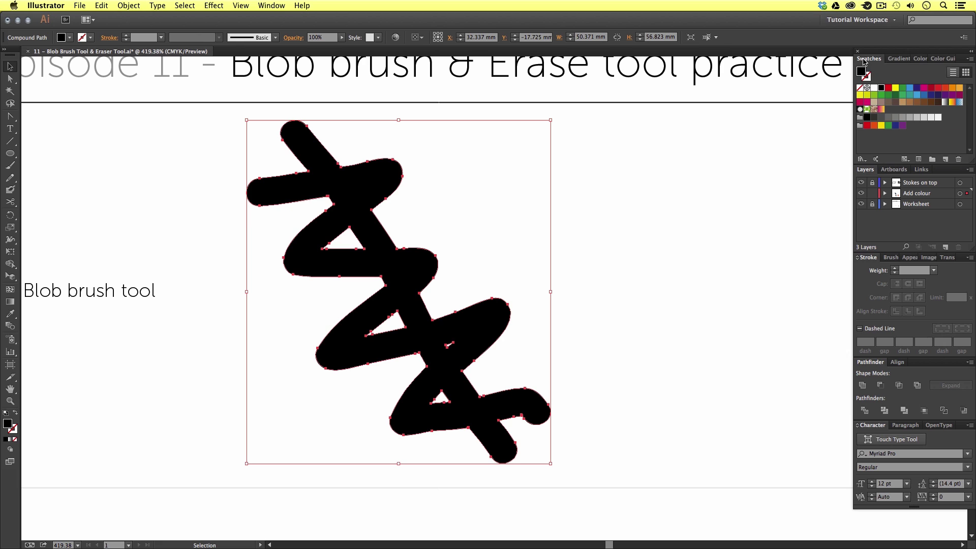
pyautogui.click(952, 102)
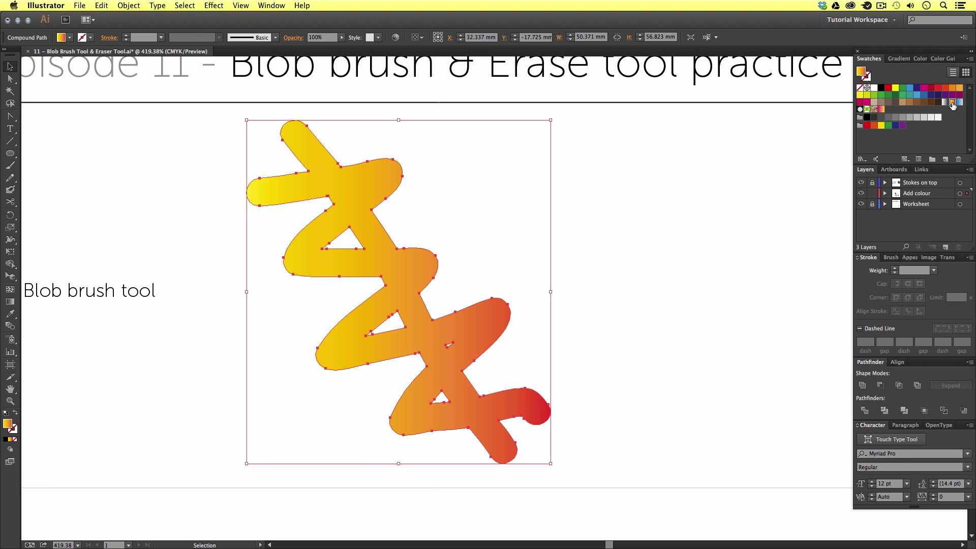
# Give the gradient-filled zigzag shape a magenta stroke of colour e525b8 and deselect it
pyautogui.doubleClick(15, 432)
pyautogui.click(497, 247)
pyautogui.click(461, 243)
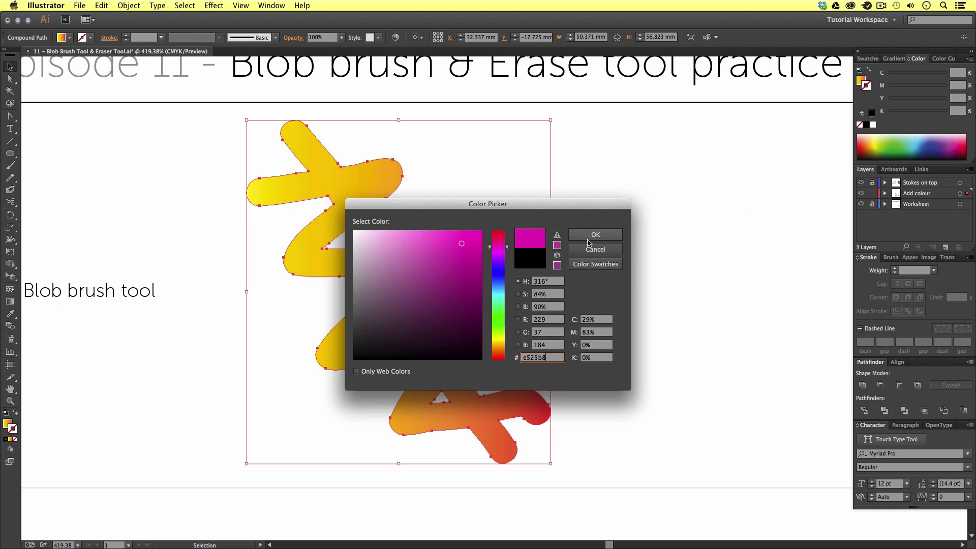
pyautogui.click(590, 237)
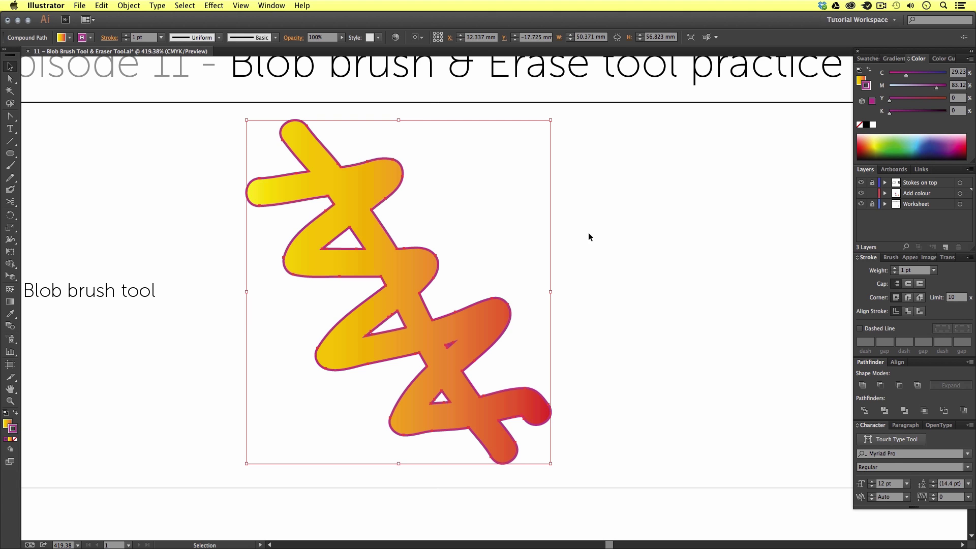
pyautogui.click(589, 237)
# Restore the default fill and stroke colours and paint a second black Blob Brush zigzag in the empty area beside the gradient shape
pyautogui.moveTo(688, 236); pyautogui.dragTo(417, 237)
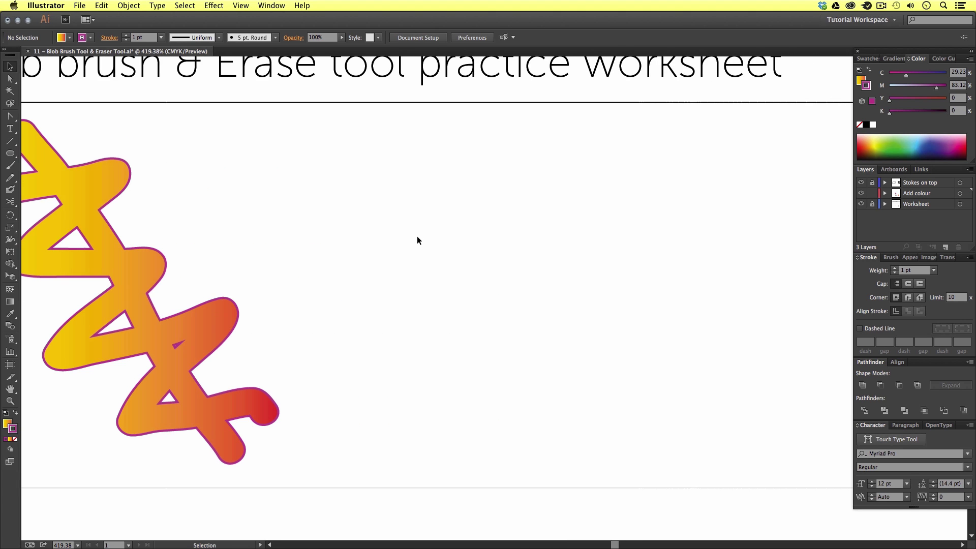
pyautogui.hotkey('shift', 'b')
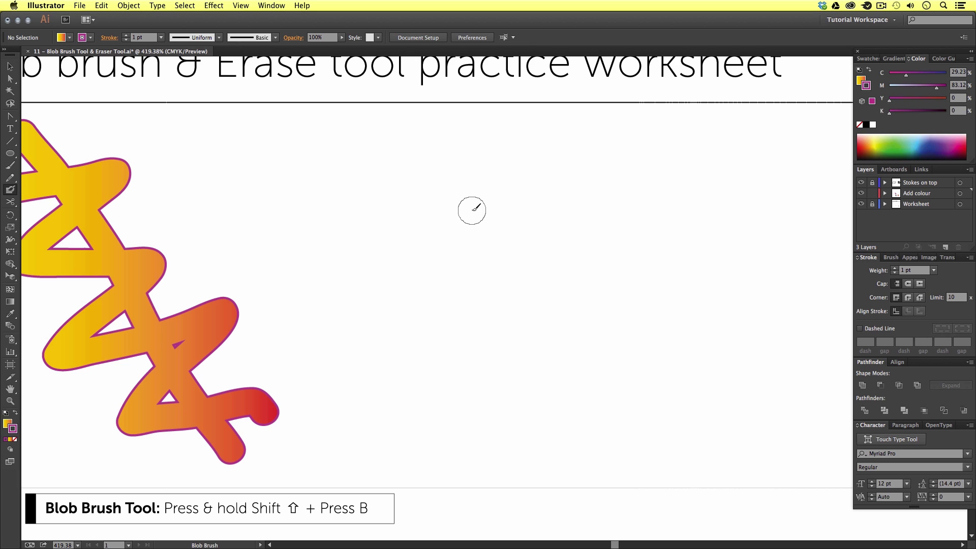
pyautogui.click(6, 414)
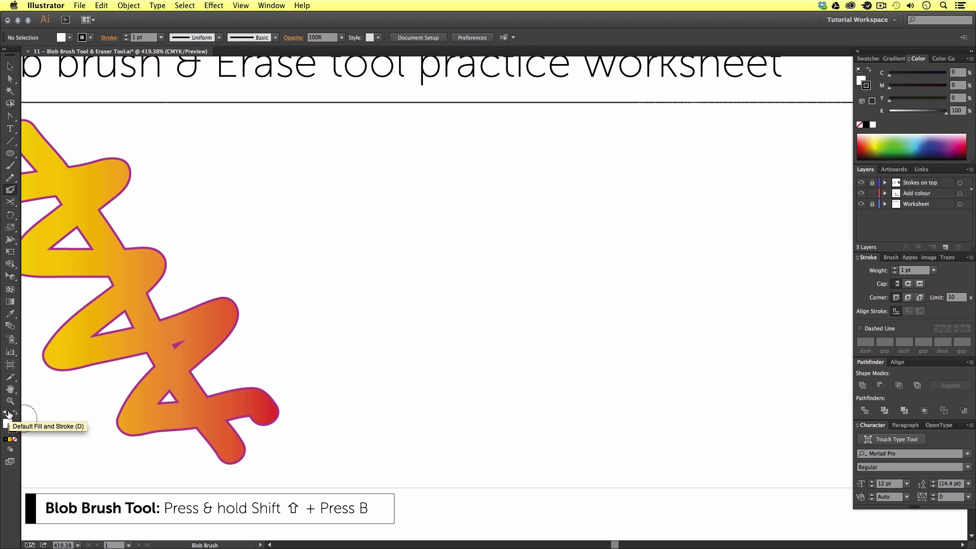
pyautogui.moveTo(511, 238); pyautogui.dragTo(460, 255)
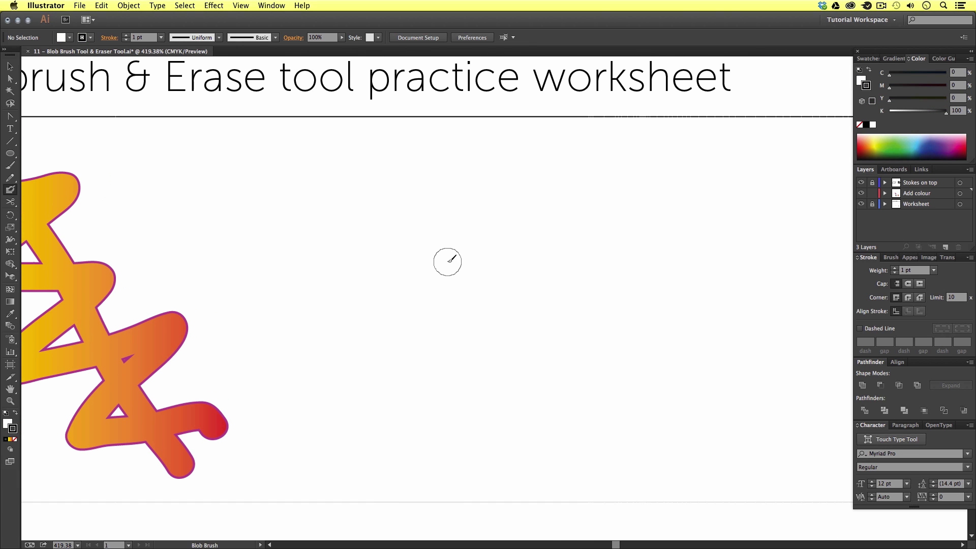
pyautogui.moveTo(376, 182)
pyautogui.mouseDown()
pyautogui.moveTo(481, 170)
pyautogui.moveTo(403, 259)
pyautogui.moveTo(503, 239)
pyautogui.moveTo(461, 393)
pyautogui.moveTo(663, 381)
pyautogui.moveTo(651, 412)
pyautogui.mouseUp()
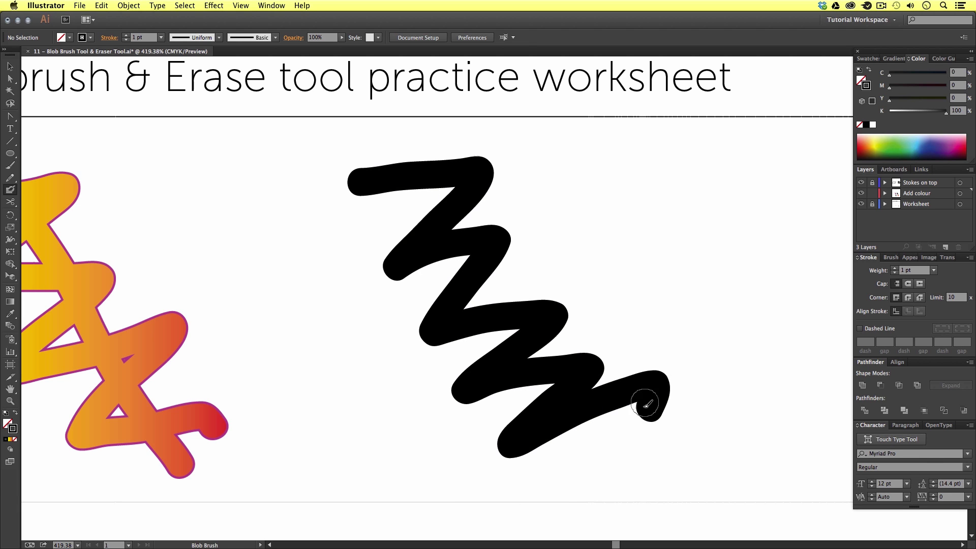
# Choose the orange-red swatch as stroke colour and paint a zigzag over the second black one
pyautogui.click(868, 59)
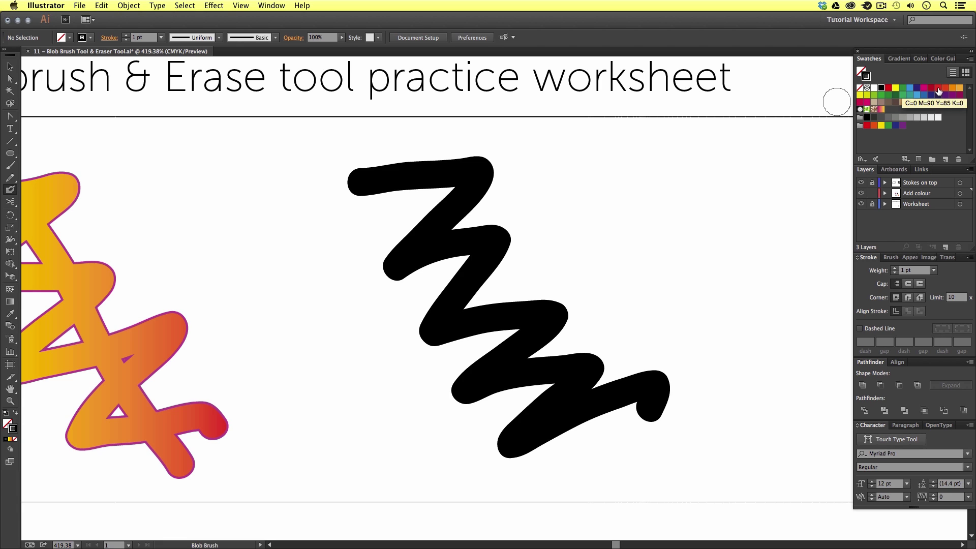
pyautogui.click(873, 126)
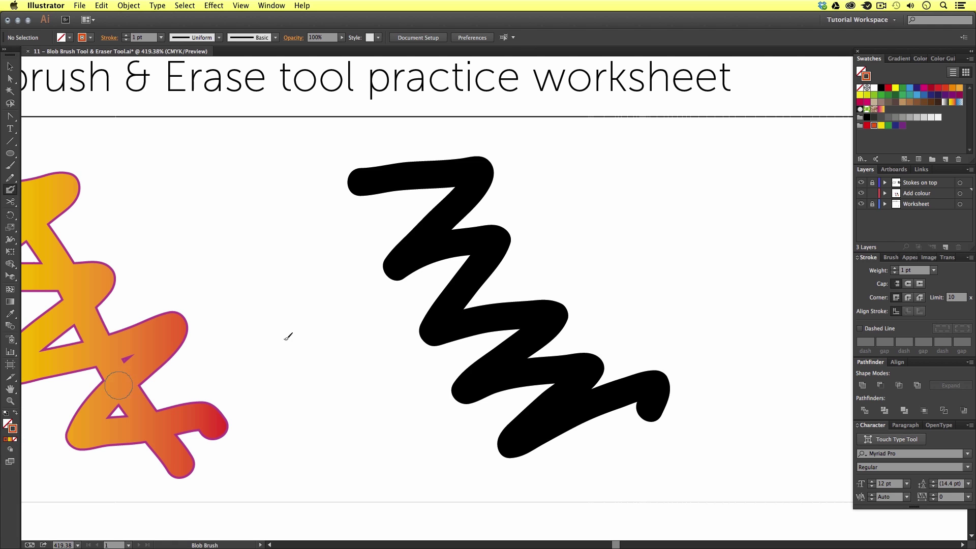
pyautogui.moveTo(414, 171)
pyautogui.mouseDown()
pyautogui.moveTo(512, 165)
pyautogui.moveTo(522, 203)
pyautogui.moveTo(500, 328)
pyautogui.moveTo(569, 392)
pyautogui.moveTo(633, 420)
pyautogui.mouseUp()
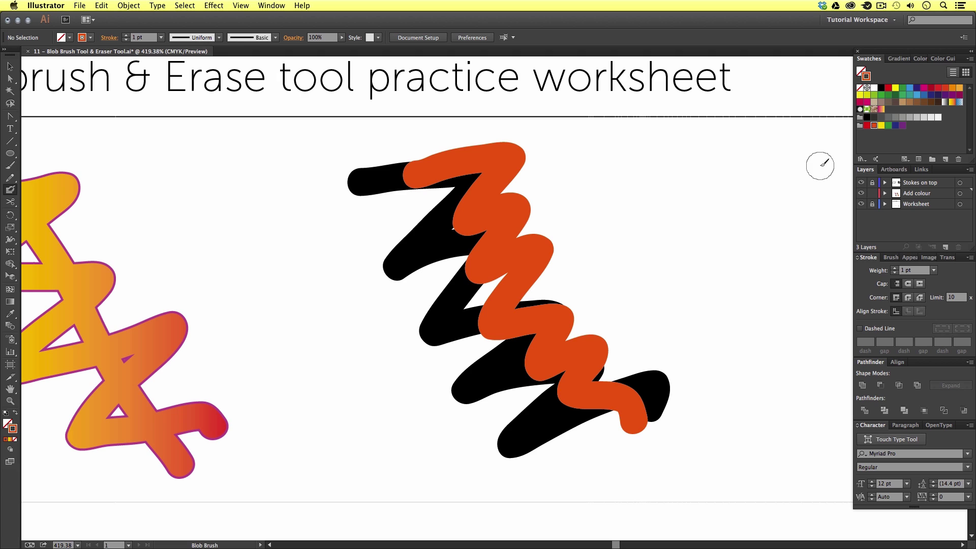
# Paint a light blue zigzag about 31 by 46 mm over the orange one and a yellow zigzag across the black one's lower-left ends
pyautogui.click(916, 95)
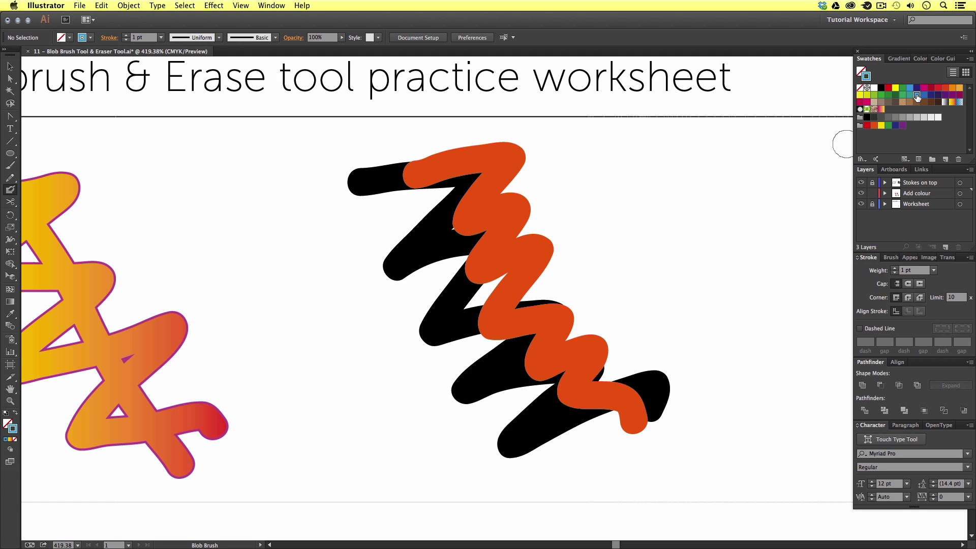
pyautogui.moveTo(483, 162)
pyautogui.mouseDown()
pyautogui.moveTo(500, 152)
pyautogui.moveTo(569, 273)
pyautogui.moveTo(619, 324)
pyautogui.moveTo(639, 404)
pyautogui.mouseUp()
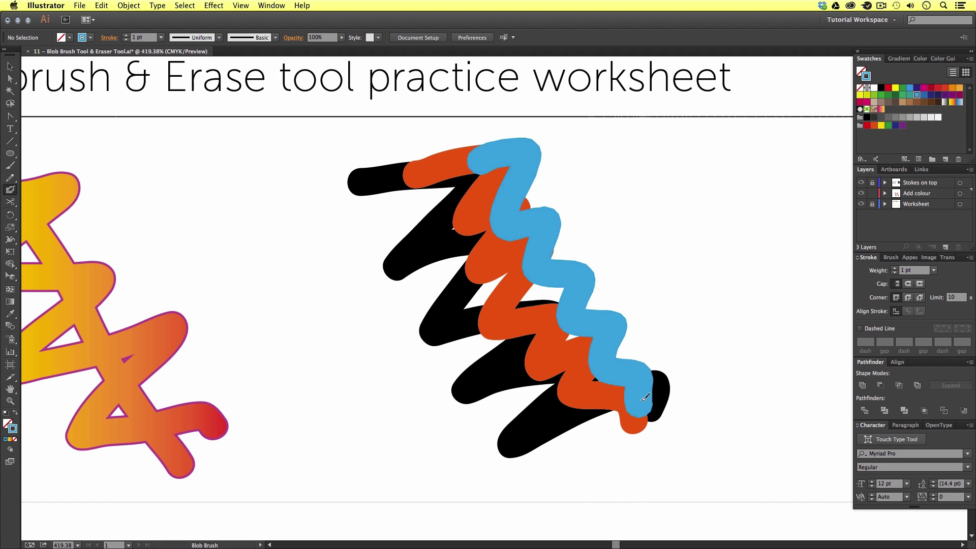
pyautogui.click(859, 95)
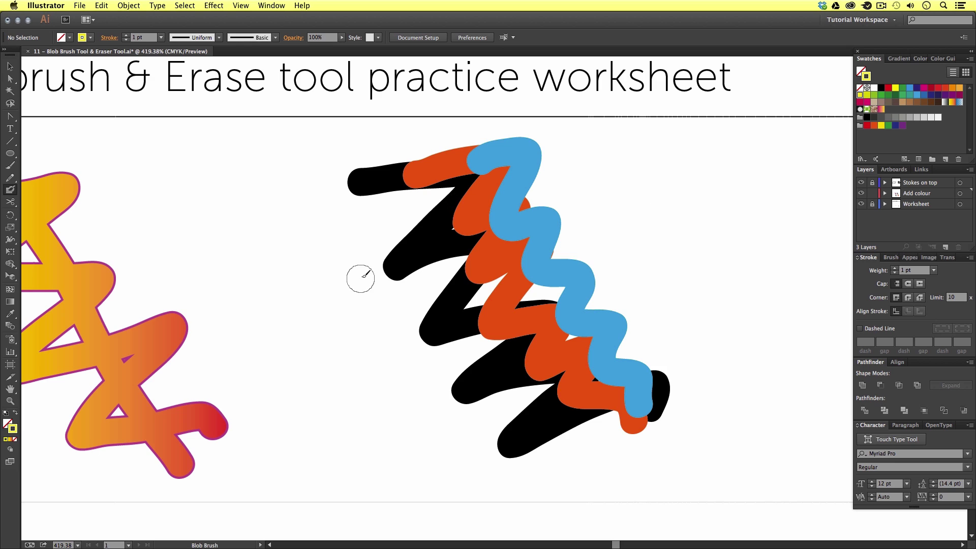
pyautogui.moveTo(361, 277)
pyautogui.mouseDown()
pyautogui.moveTo(445, 288)
pyautogui.moveTo(438, 377)
pyautogui.moveTo(475, 429)
pyautogui.moveTo(545, 447)
pyautogui.mouseUp()
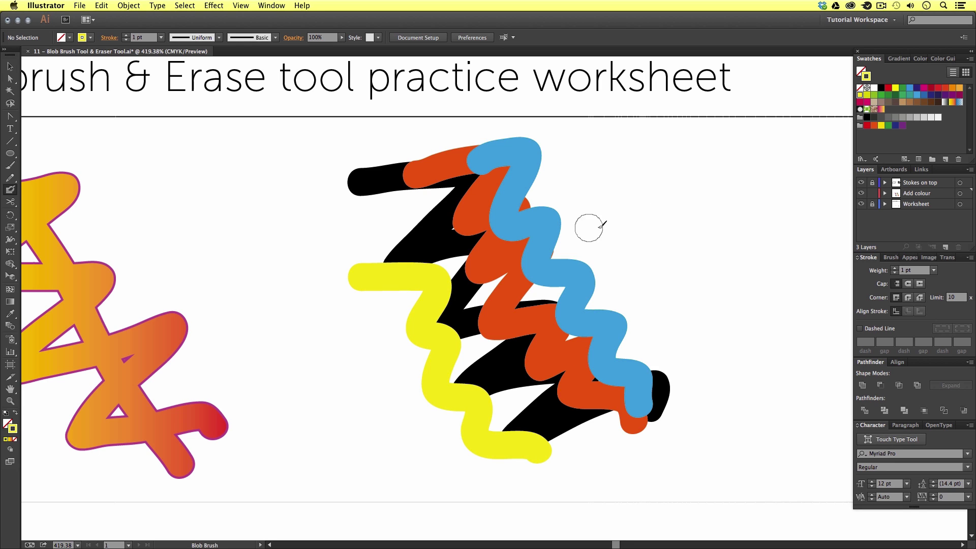
# Move the light blue zigzag up and to the right off the orange one, and shift the orange zigzag slightly right
pyautogui.press('v')
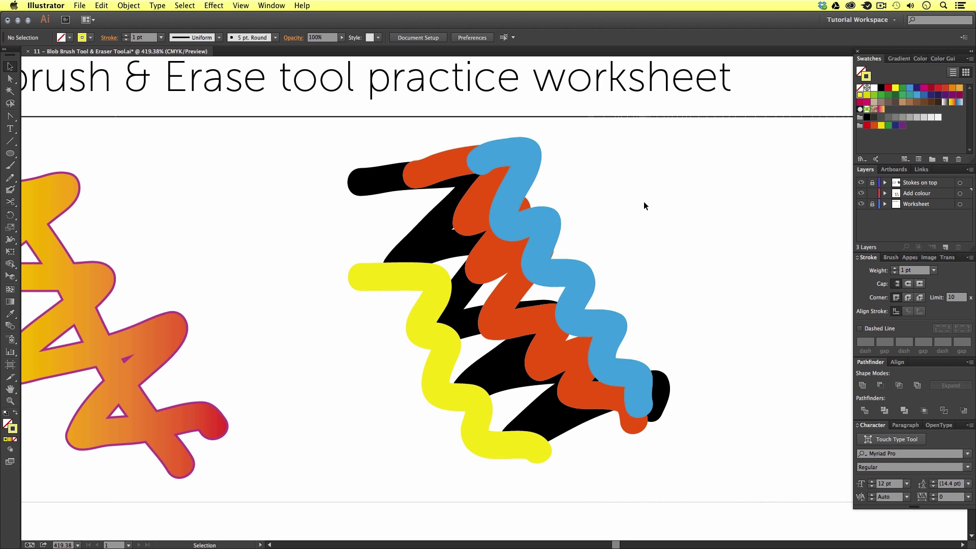
pyautogui.click(529, 223)
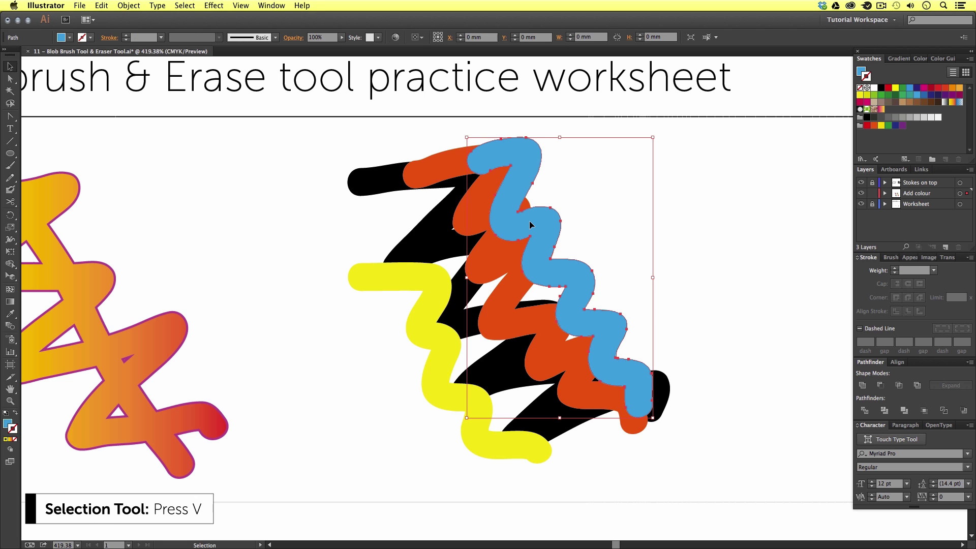
pyautogui.hscroll(2, 529, 227)
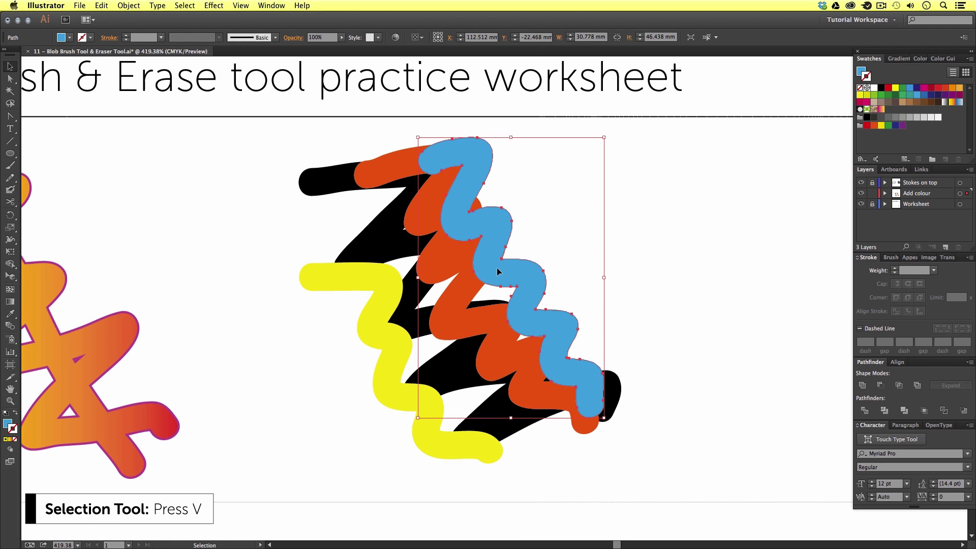
pyautogui.moveTo(498, 275); pyautogui.dragTo(534, 264)
pyautogui.click(463, 290)
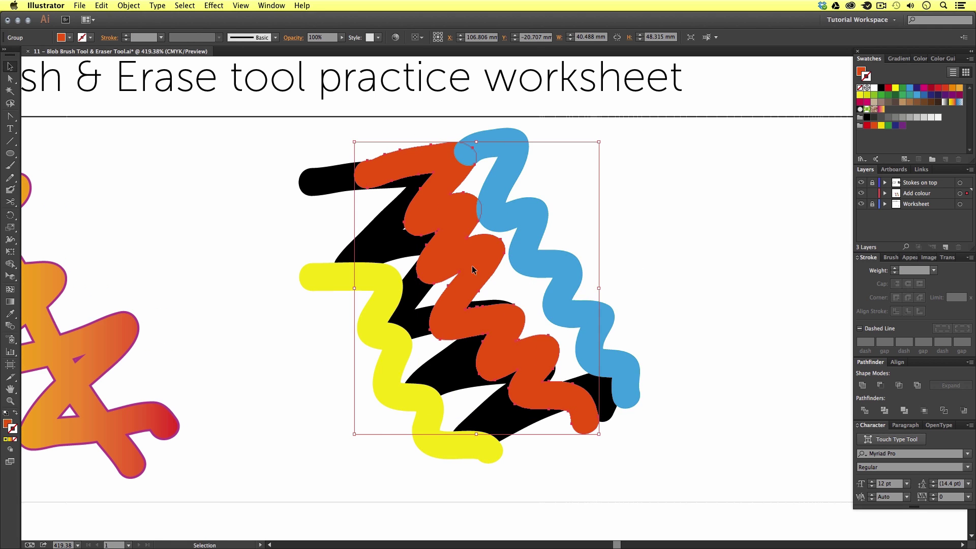
pyautogui.moveTo(463, 290); pyautogui.dragTo(489, 291)
# Move the yellow zigzag left away from the others, nudge the black zigzag slightly left, and deselect it
pyautogui.click(377, 337)
pyautogui.moveTo(402, 334); pyautogui.dragTo(374, 333)
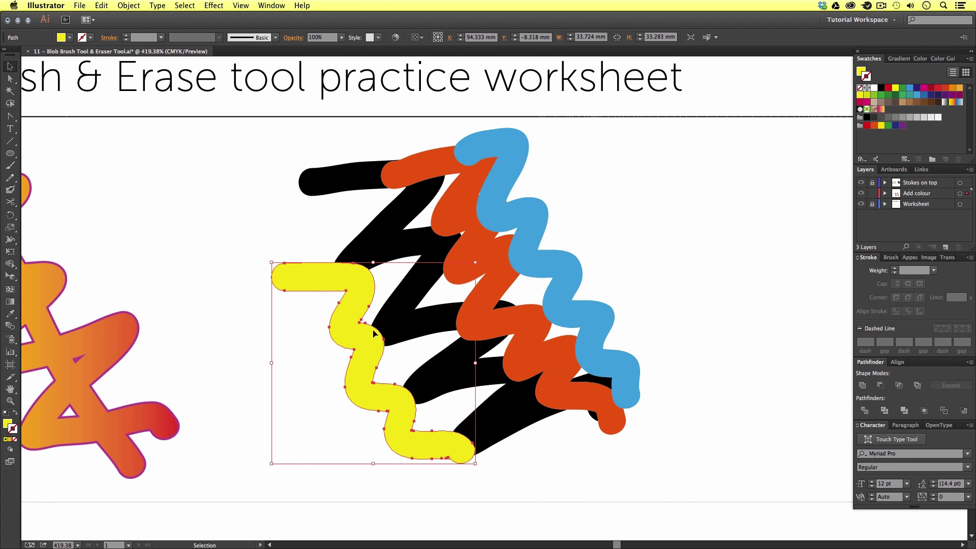
pyautogui.click(562, 294)
pyautogui.hscroll(3, 561, 295)
pyautogui.moveTo(388, 376); pyautogui.dragTo(370, 376)
pyautogui.click(614, 285)
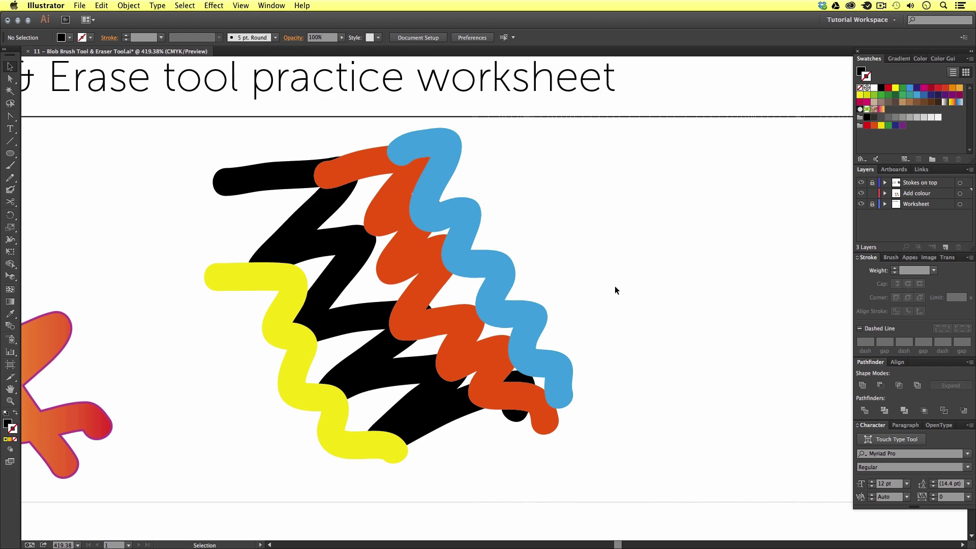
# Examine the separated zigzags, selecting the light blue one to check it as an independent path and deselecting it
pyautogui.press('z')
pyautogui.keyDown('alt'); pyautogui.click(563, 320); pyautogui.keyUp('alt')
pyautogui.moveTo(432, 285); pyautogui.dragTo(572, 290)
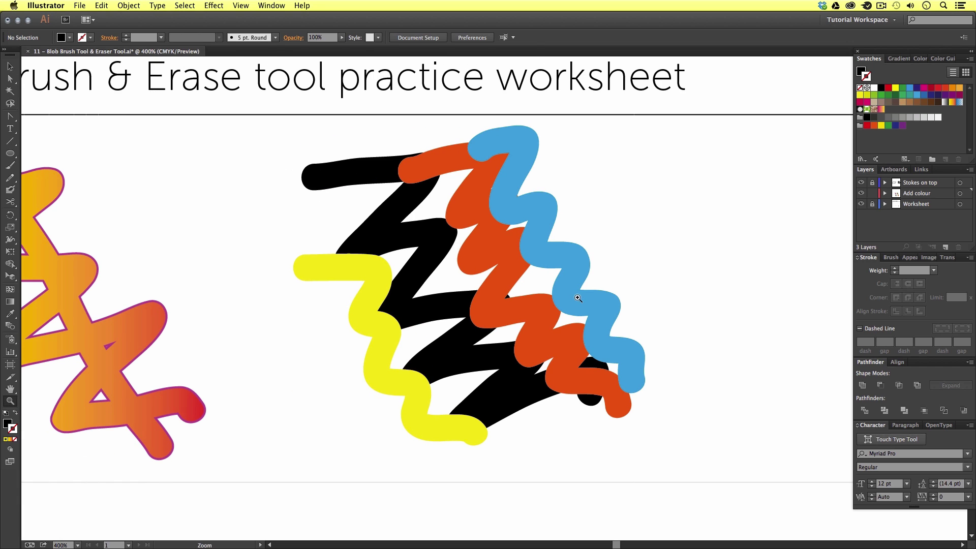
pyautogui.moveTo(643, 285); pyautogui.dragTo(599, 286)
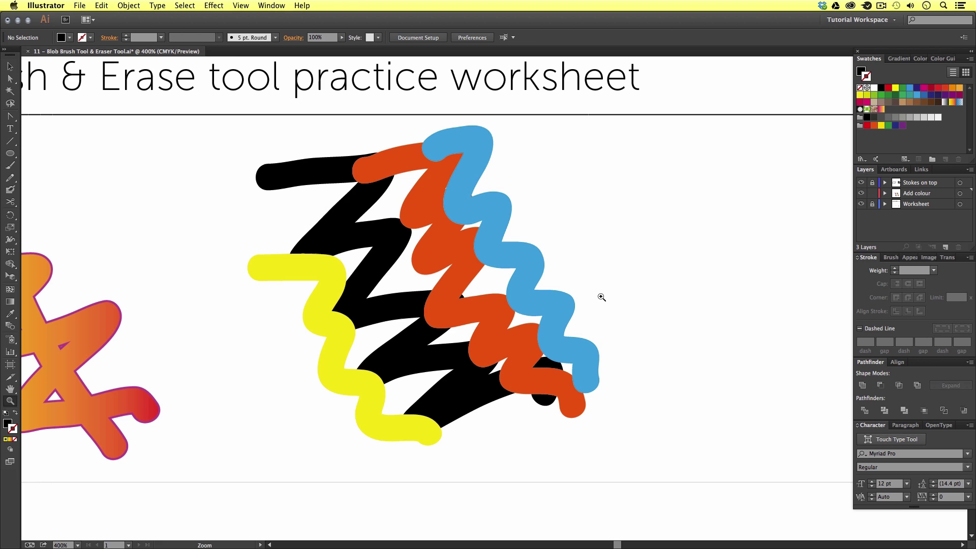
pyautogui.press('v')
pyautogui.click(554, 303)
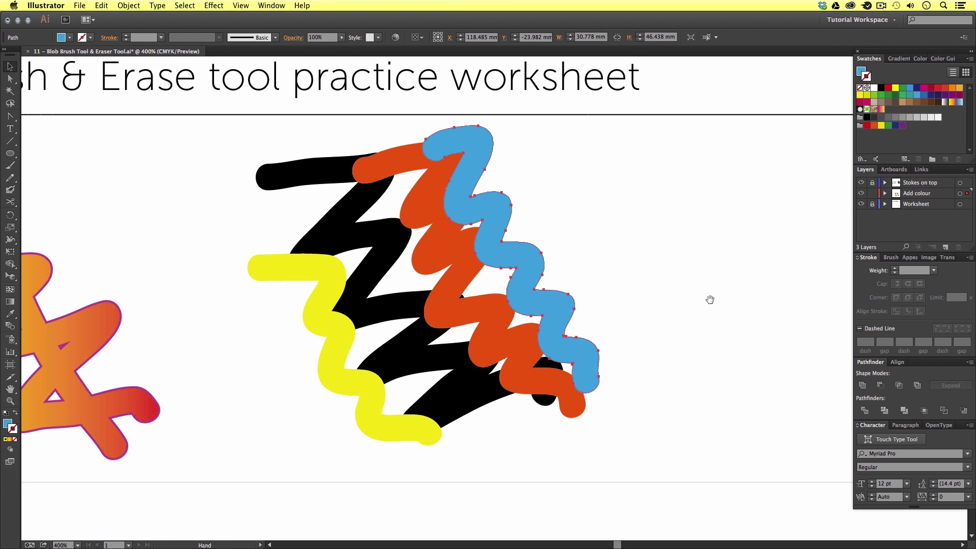
pyautogui.moveTo(708, 298); pyautogui.dragTo(466, 319)
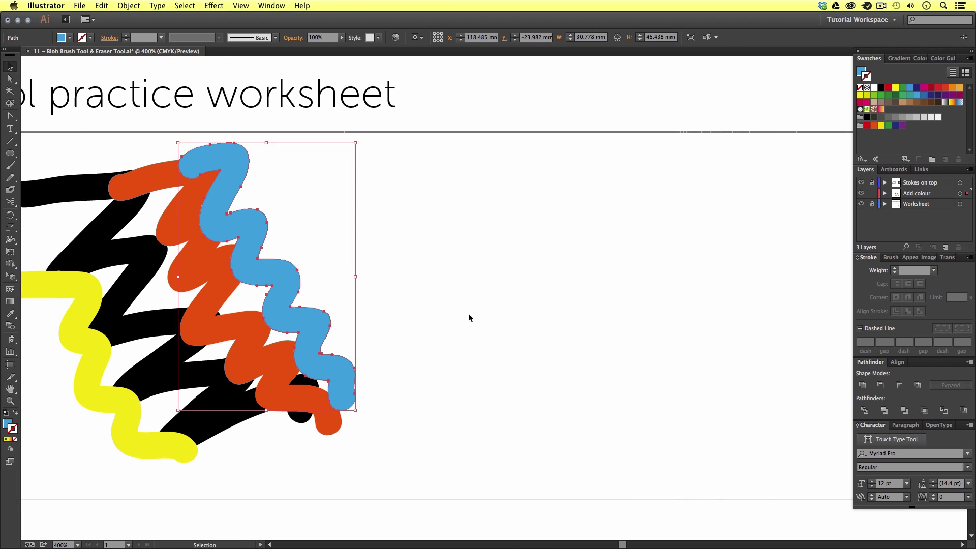
pyautogui.press('z')
pyautogui.moveTo(284, 307); pyautogui.dragTo(492, 308)
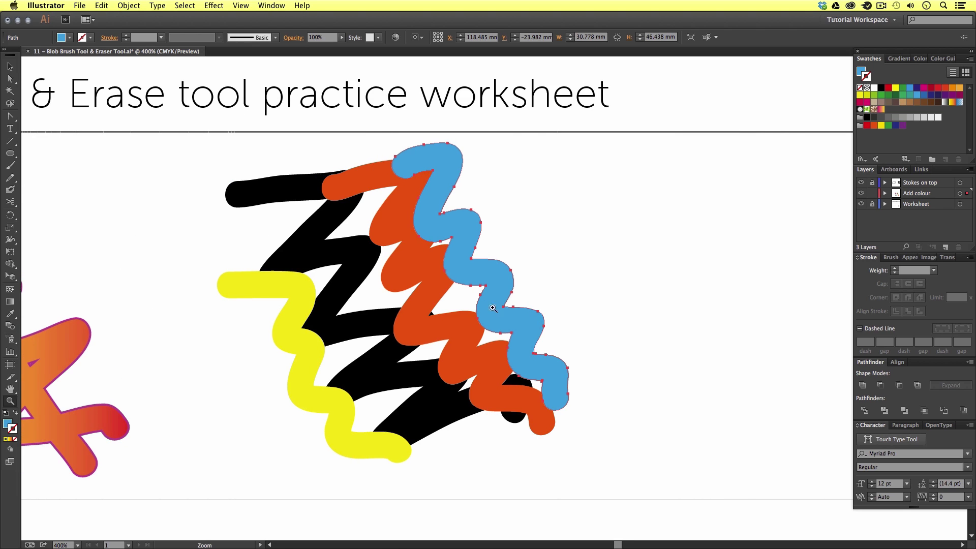
pyautogui.press('v')
pyautogui.click(609, 283)
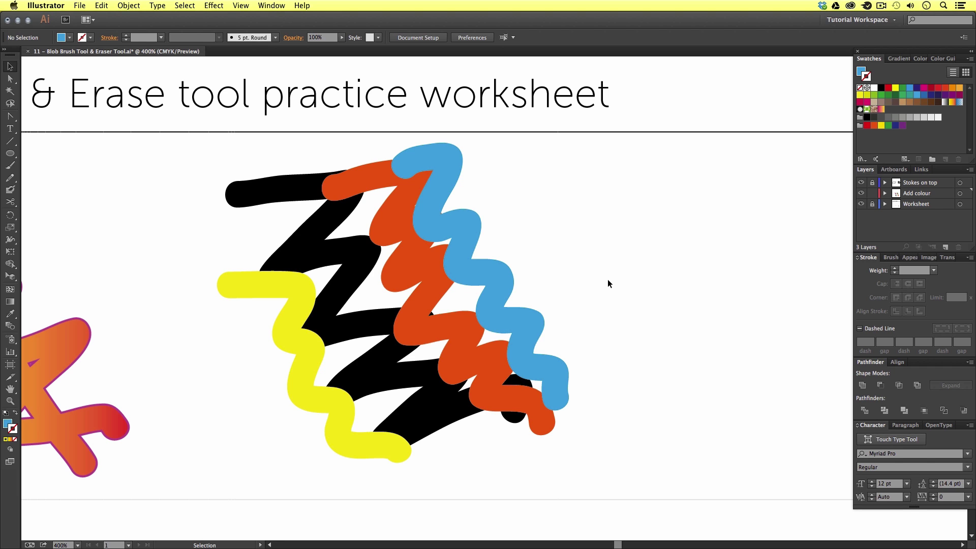
# Activate the Eraser tool for the outlined letter R in the worksheet's Eraser tool row
pyautogui.press('z')
pyautogui.keyDown('alt'); pyautogui.click(515, 340); pyautogui.keyUp('alt')
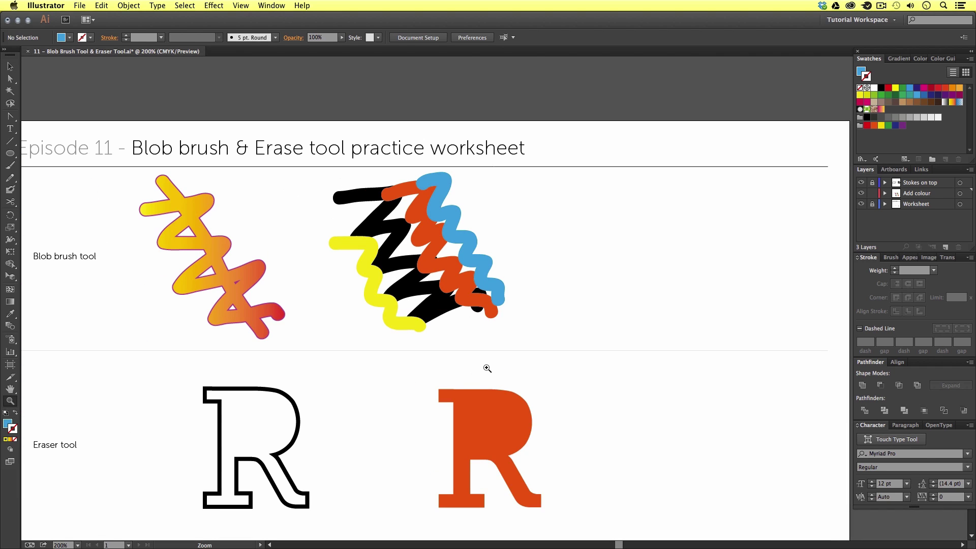
pyautogui.moveTo(486, 365); pyautogui.dragTo(536, 273)
pyautogui.scroll(-3, 536, 273)
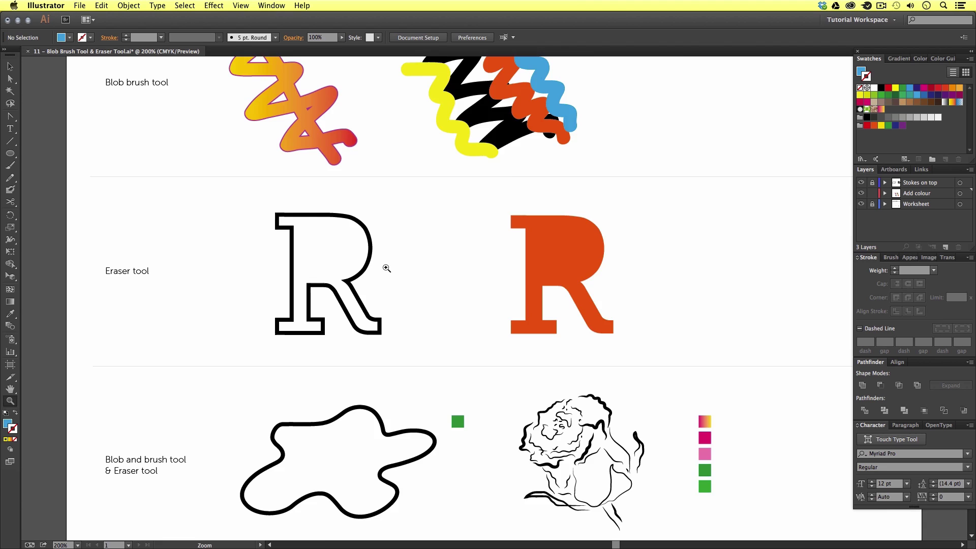
pyautogui.click(417, 290)
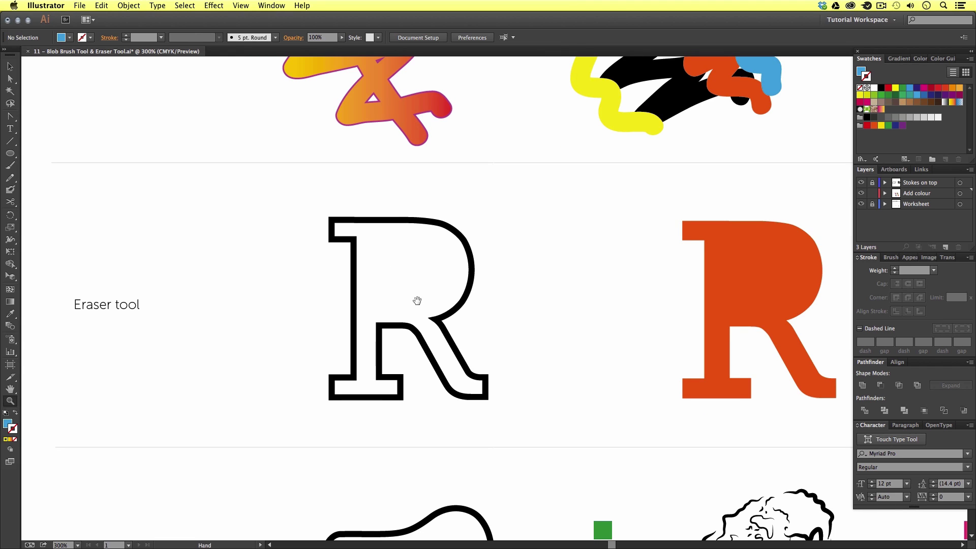
pyautogui.scroll(-1, 432, 301)
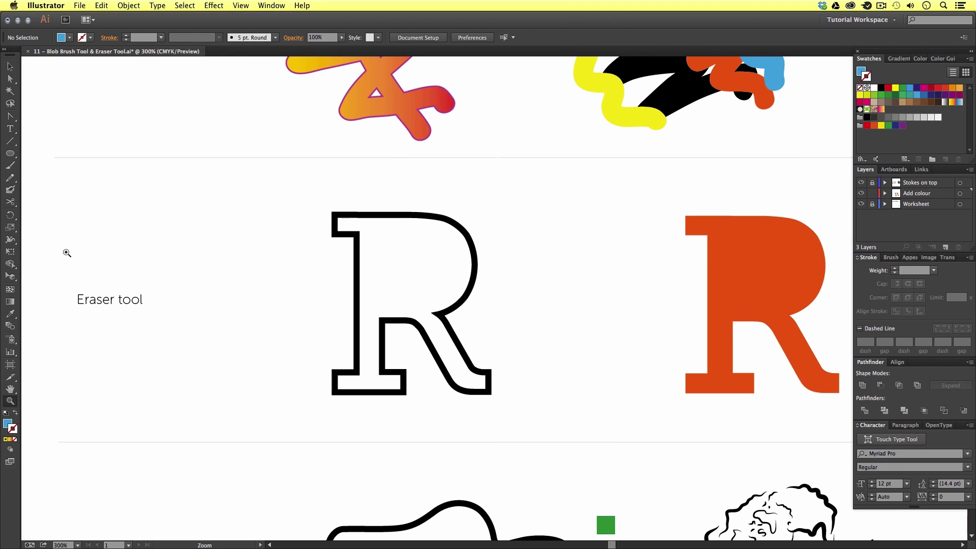
pyautogui.moveTo(10, 202); pyautogui.dragTo(33, 202)
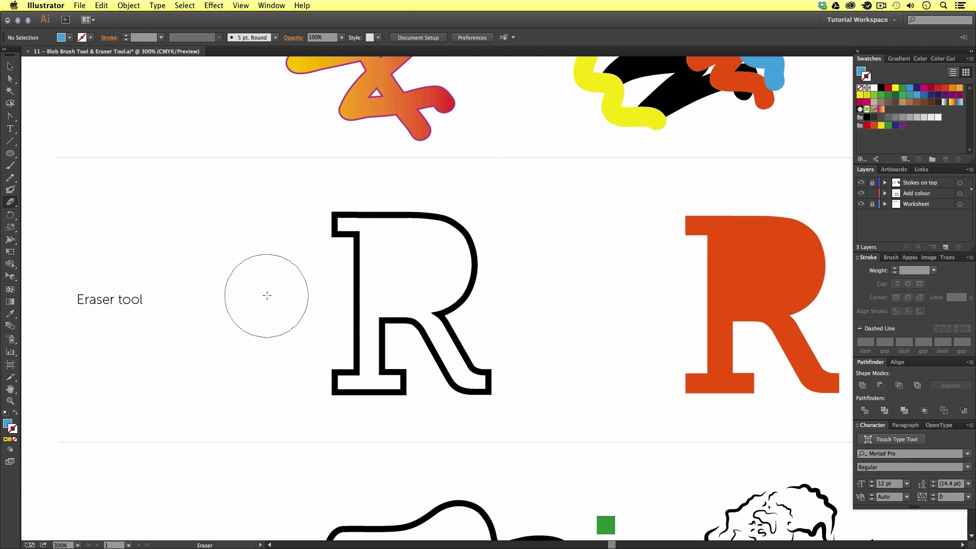
# Practise enlarging and shrinking the Eraser's brush beside the outlined R, ending with a small brush
pyautogui.press(']')
pyautogui.press(']')
pyautogui.press(']')
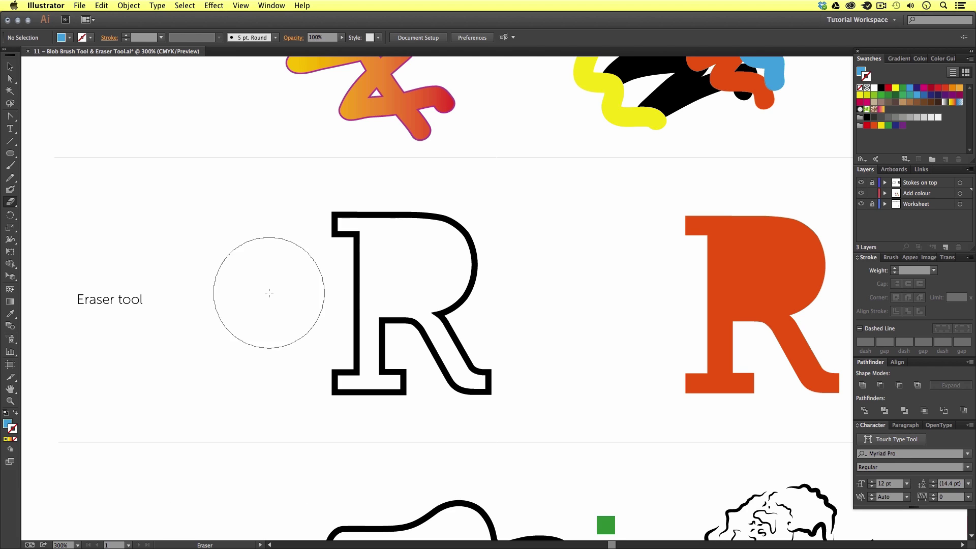
pyautogui.press('[')
pyautogui.press('[')
pyautogui.press('[')
pyautogui.press('[')
pyautogui.press('[')
pyautogui.press('[')
pyautogui.press('[')
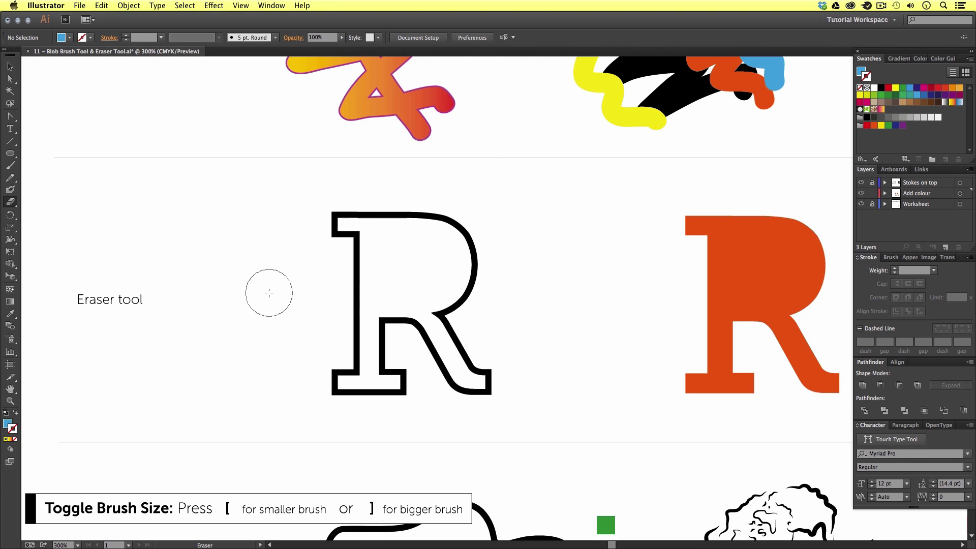
pyautogui.press('[')
pyautogui.press(']')
pyautogui.press(']')
pyautogui.press('[')
pyautogui.press('[')
pyautogui.press('[')
pyautogui.press('[')
pyautogui.press(']')
pyautogui.press(']')
pyautogui.press(']')
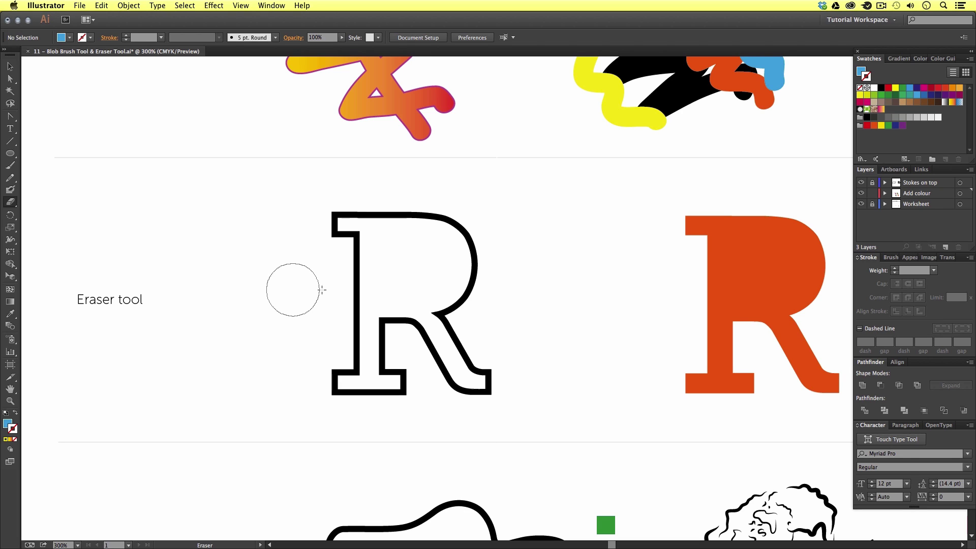
# Select the outlined R and erase a large round bite from its upper-left part with a greatly enlarged Eraser brush
pyautogui.moveTo(621, 279)
pyautogui.mouseDown()
pyautogui.moveTo(481, 246)
pyautogui.moveTo(467, 206)
pyautogui.mouseUp()
pyautogui.press('z')
pyautogui.click(420, 242)
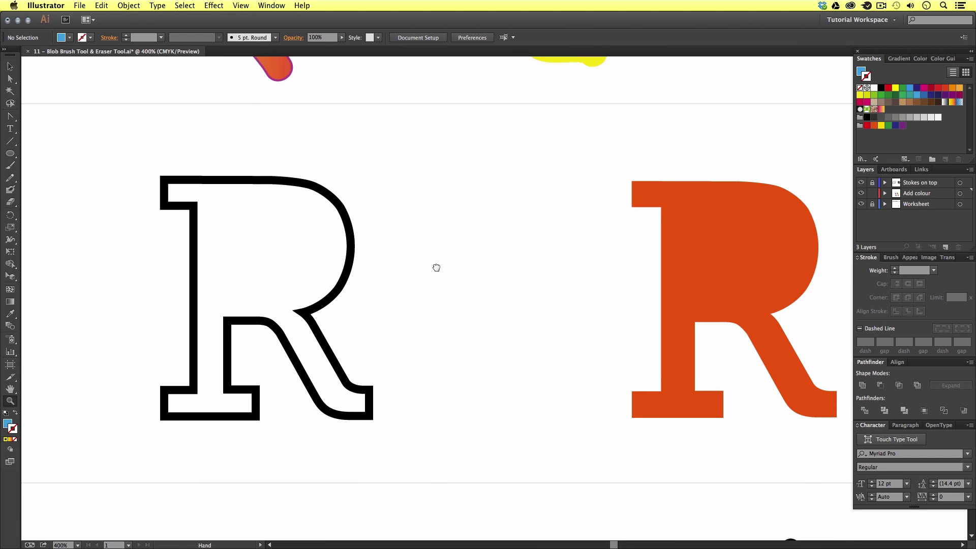
pyautogui.press('v')
pyautogui.moveTo(445, 254); pyautogui.dragTo(552, 253)
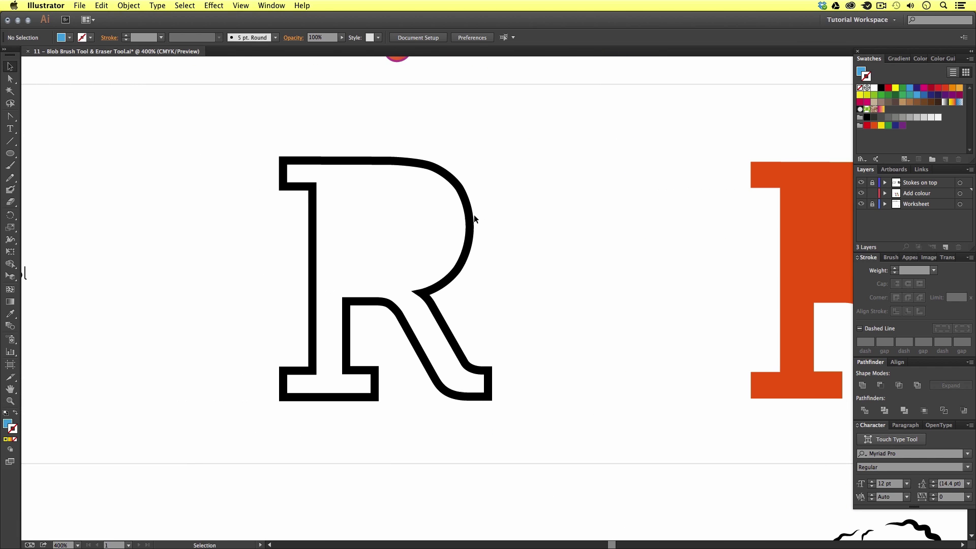
pyautogui.click(469, 217)
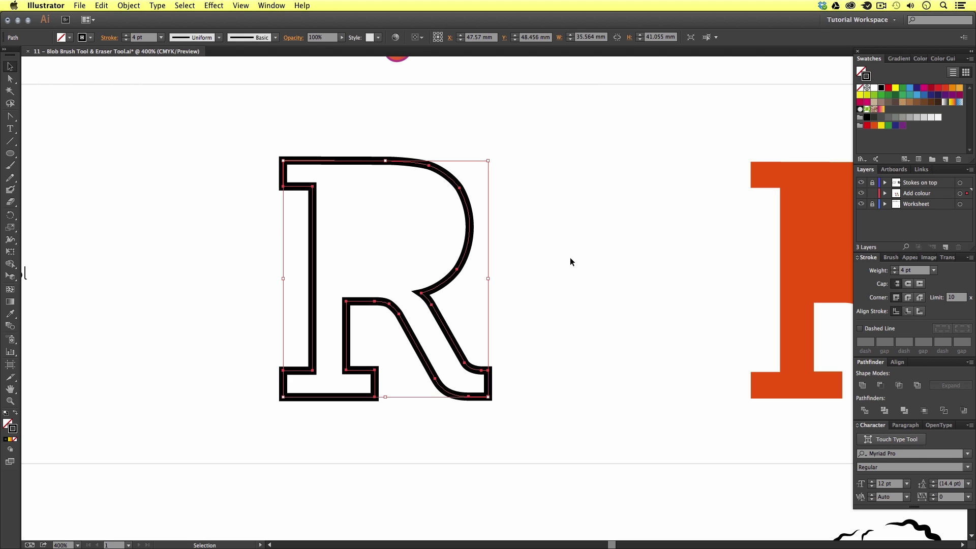
pyautogui.hotkey('shift', 'e')
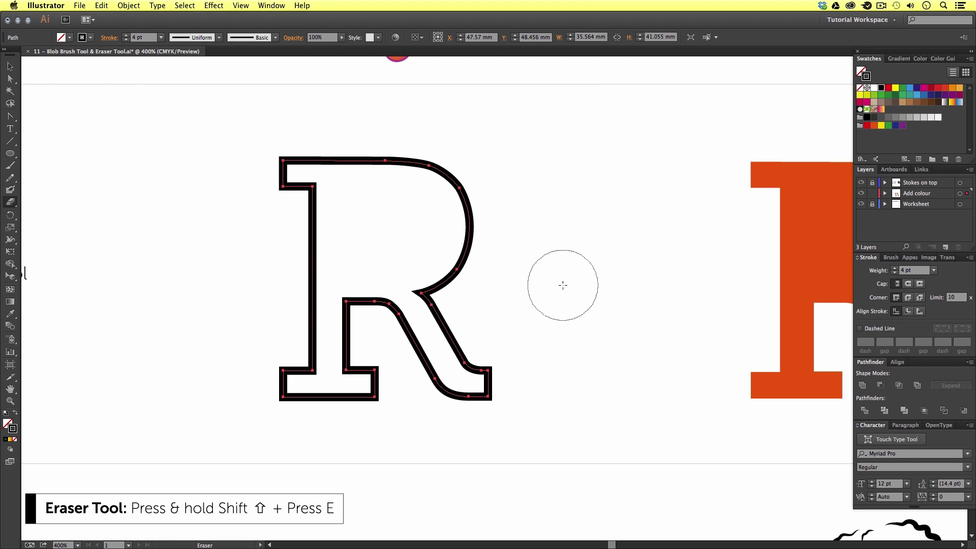
pyautogui.press(']')
pyautogui.press(']')
pyautogui.press(']')
pyautogui.press(']')
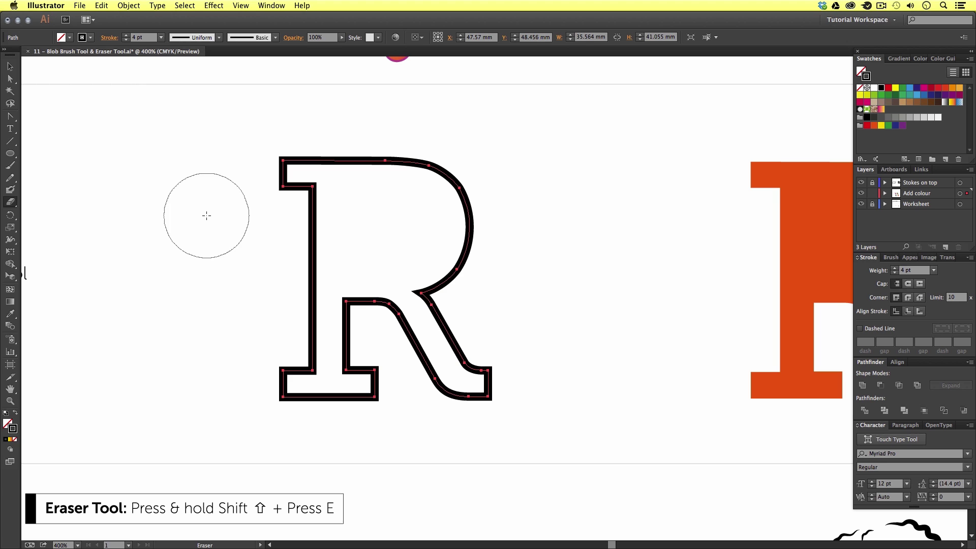
pyautogui.press(']')
pyautogui.press(']')
pyautogui.press(']')
pyautogui.press(']')
pyautogui.press(']')
pyautogui.press(']')
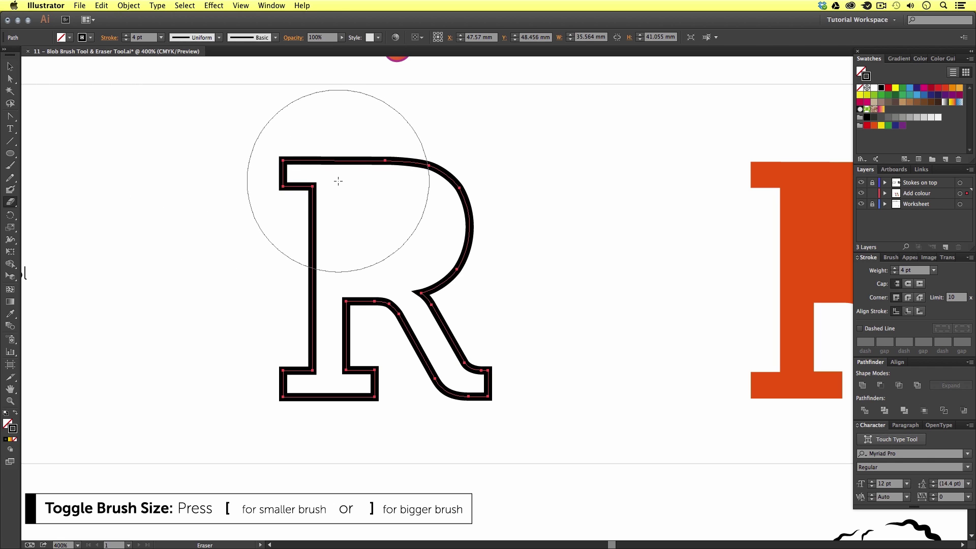
pyautogui.click(339, 180)
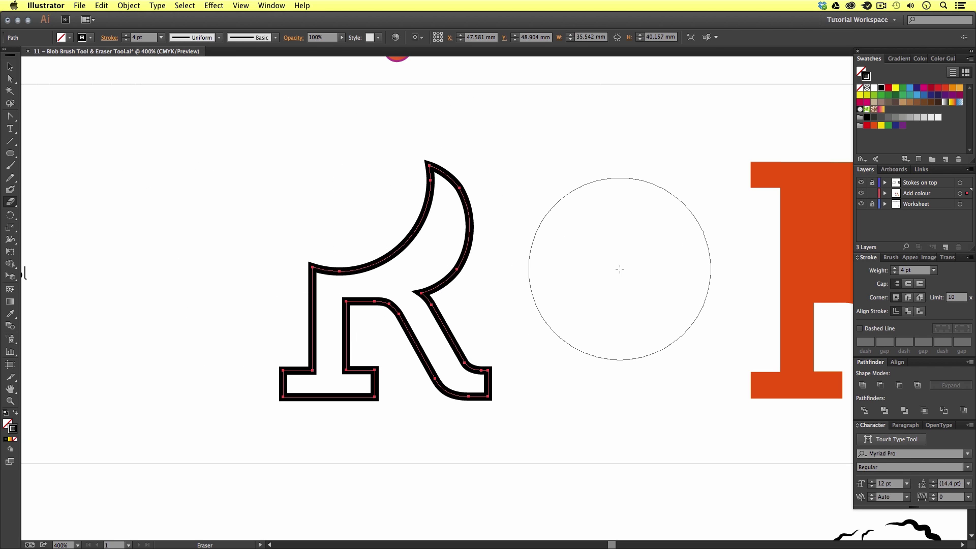
pyautogui.hscroll(5, 620, 269)
pyautogui.moveTo(673, 246)
pyautogui.mouseDown()
pyautogui.moveTo(685, 305)
pyautogui.moveTo(721, 316)
pyautogui.moveTo(713, 294)
pyautogui.moveTo(708, 341)
pyautogui.mouseUp()
pyautogui.press('super+z')
pyautogui.press('super+z')
pyautogui.press('super+z')
pyautogui.press('super+shift+z')
pyautogui.press('super+shift+z')
pyautogui.press('super+shift+z')
pyautogui.press('super+z')
pyautogui.press('super+z')
pyautogui.press('super+z')
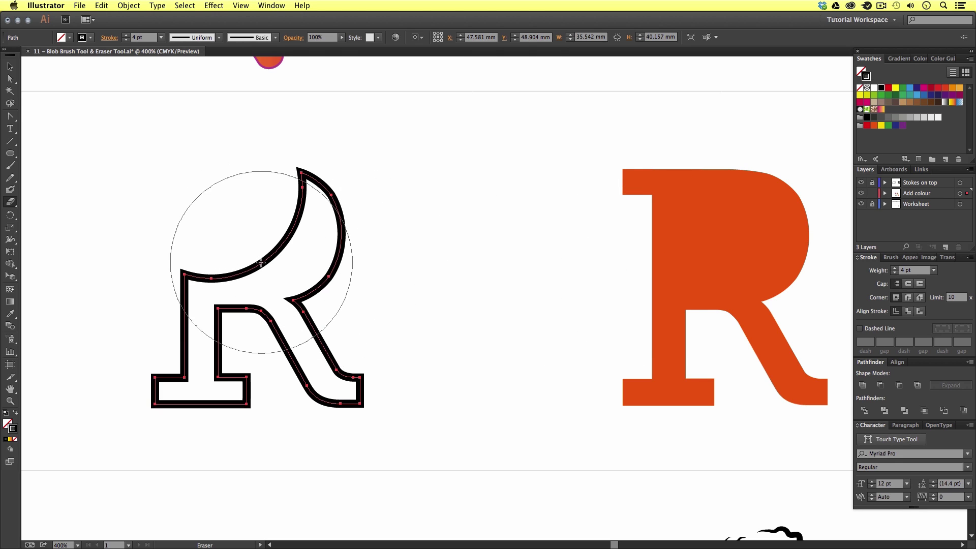
pyautogui.moveTo(359, 266); pyautogui.dragTo(543, 266)
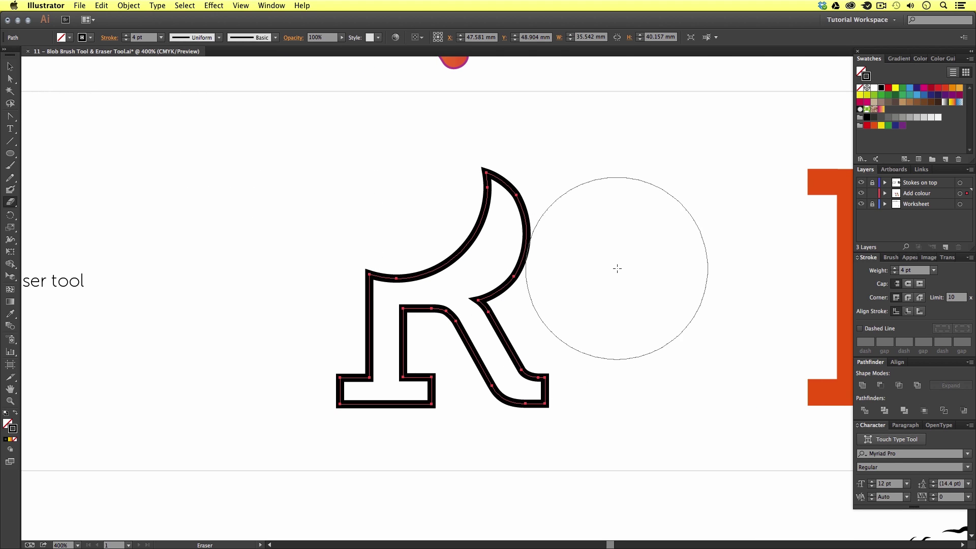
# Select the orange R and erase a round counter inside its bowl with a smaller Eraser brush
pyautogui.press('v')
pyautogui.moveTo(633, 264); pyautogui.dragTo(209, 257)
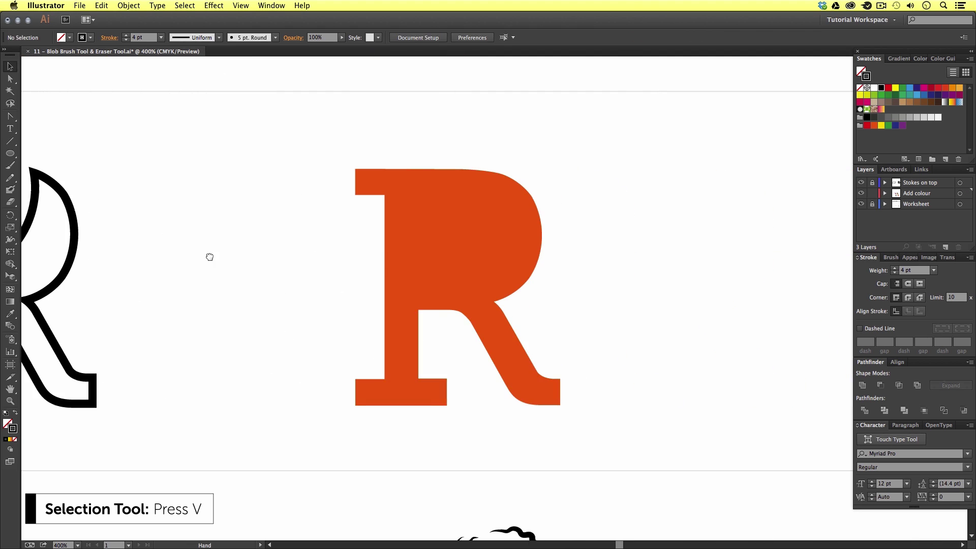
pyautogui.click(471, 264)
pyautogui.hotkey('shift', 'e')
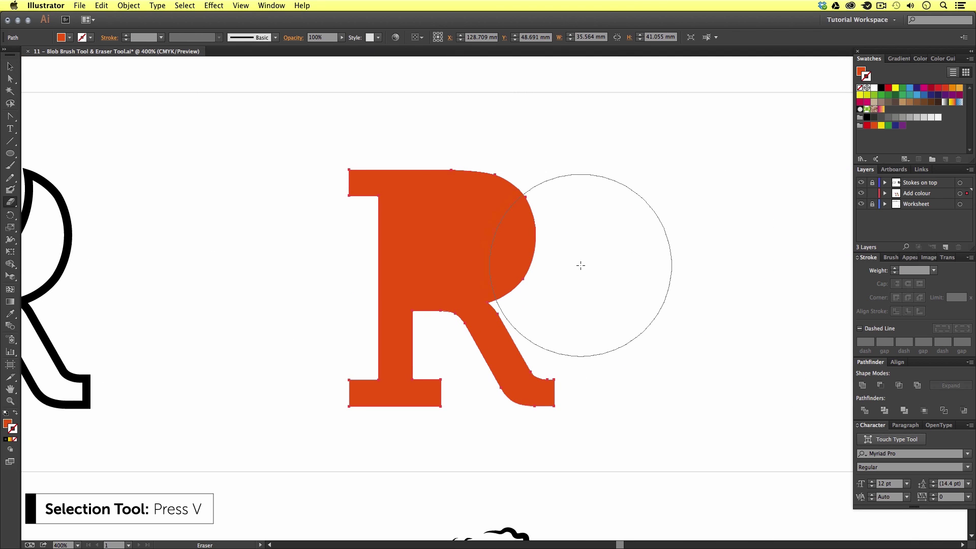
pyautogui.press('[')
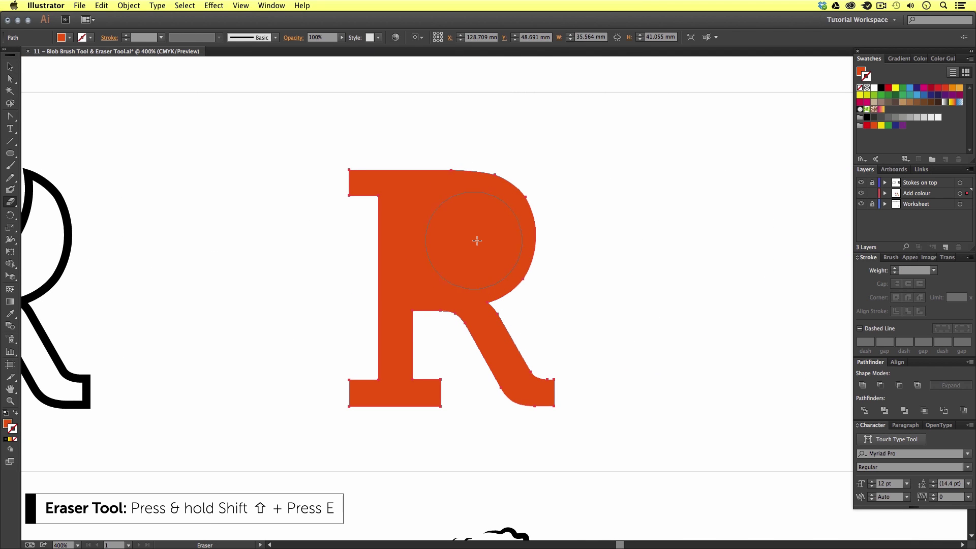
pyautogui.click(477, 238)
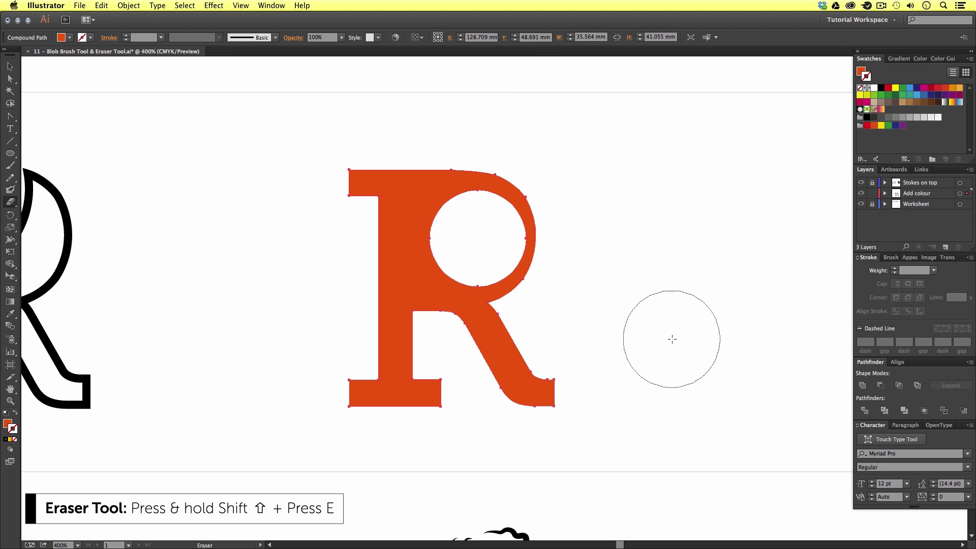
# Erase a curved strip down the left side of the orange R, trimming its left serifs and stem, and deselect it
pyautogui.moveTo(315, 189)
pyautogui.mouseDown()
pyautogui.moveTo(334, 200)
pyautogui.moveTo(351, 276)
pyautogui.moveTo(348, 342)
pyautogui.moveTo(314, 410)
pyautogui.moveTo(285, 406)
pyautogui.mouseUp()
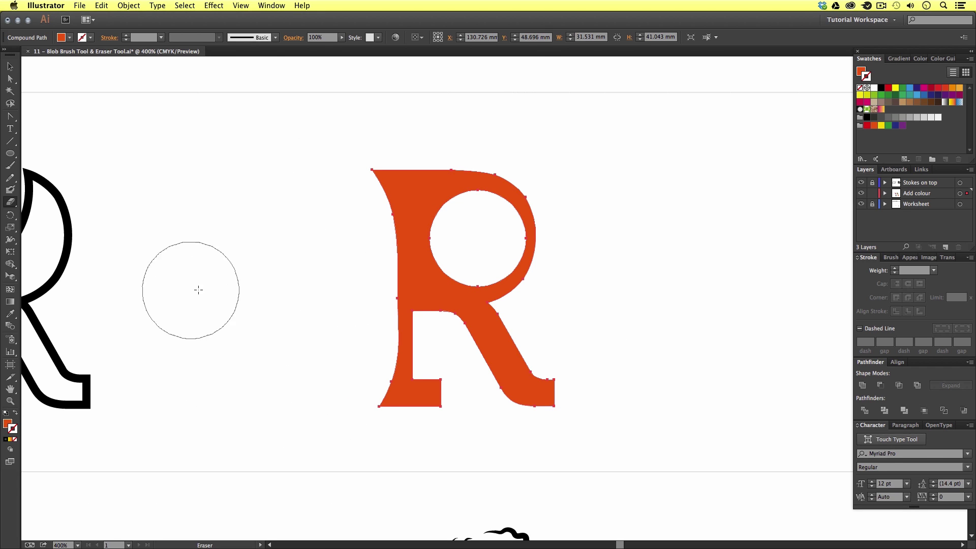
pyautogui.press('v')
pyautogui.click(640, 265)
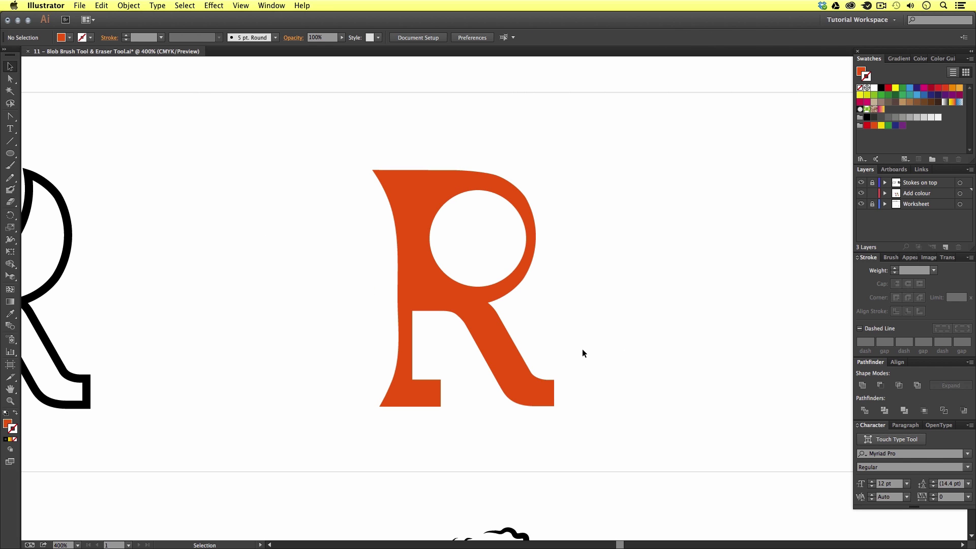
# Examine the blob and rose outlines in the worksheet's third row and locate the Layers panel entry in the panel list
pyautogui.press('z')
pyautogui.keyDown('alt'); pyautogui.click(493, 379); pyautogui.keyUp('alt')
pyautogui.moveTo(288, 489)
pyautogui.mouseDown()
pyautogui.moveTo(435, 344)
pyautogui.moveTo(462, 361)
pyautogui.moveTo(465, 346)
pyautogui.moveTo(413, 342)
pyautogui.moveTo(317, 395)
pyautogui.mouseUp()
pyautogui.click(427, 308)
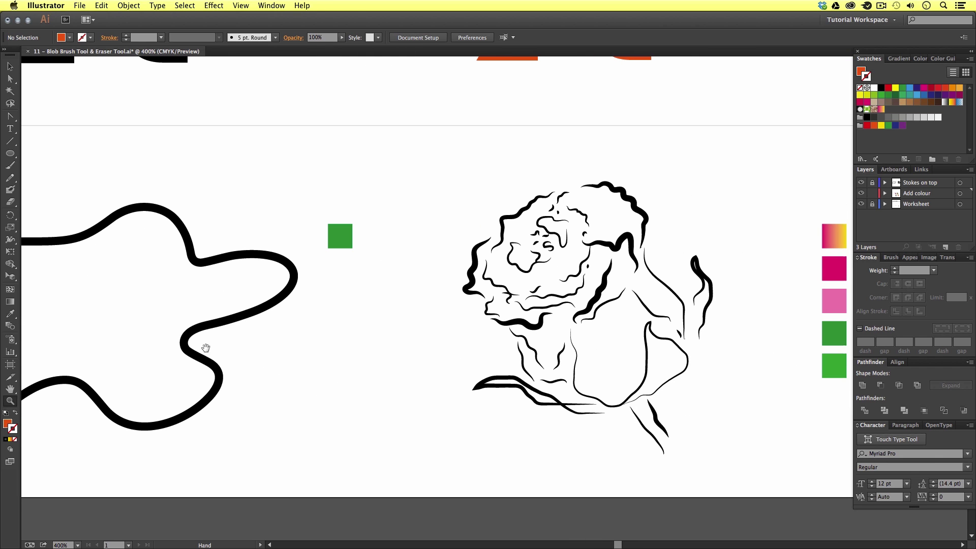
pyautogui.moveTo(206, 347); pyautogui.dragTo(480, 371)
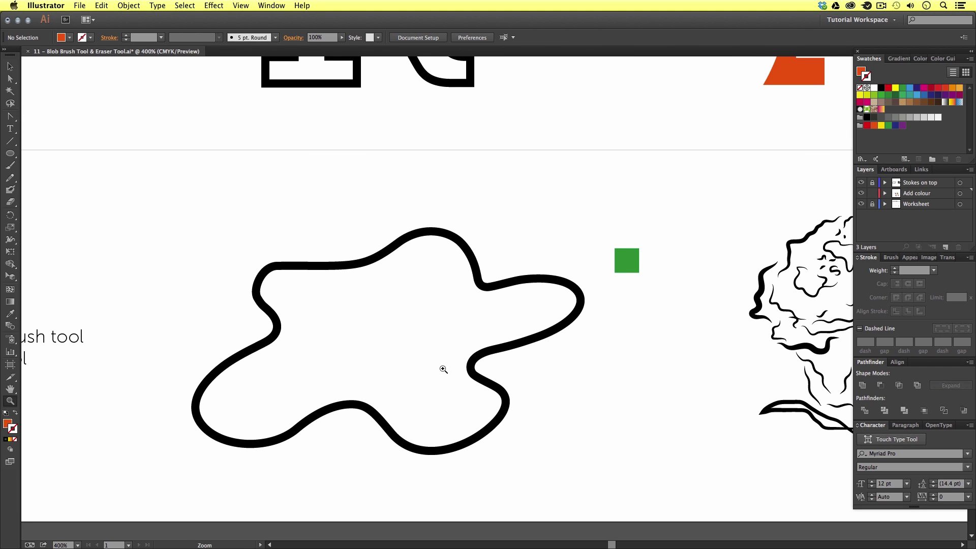
pyautogui.moveTo(663, 346)
pyautogui.mouseDown()
pyautogui.moveTo(483, 344)
pyautogui.moveTo(647, 339)
pyautogui.mouseUp()
pyautogui.moveTo(454, 315); pyautogui.dragTo(461, 327)
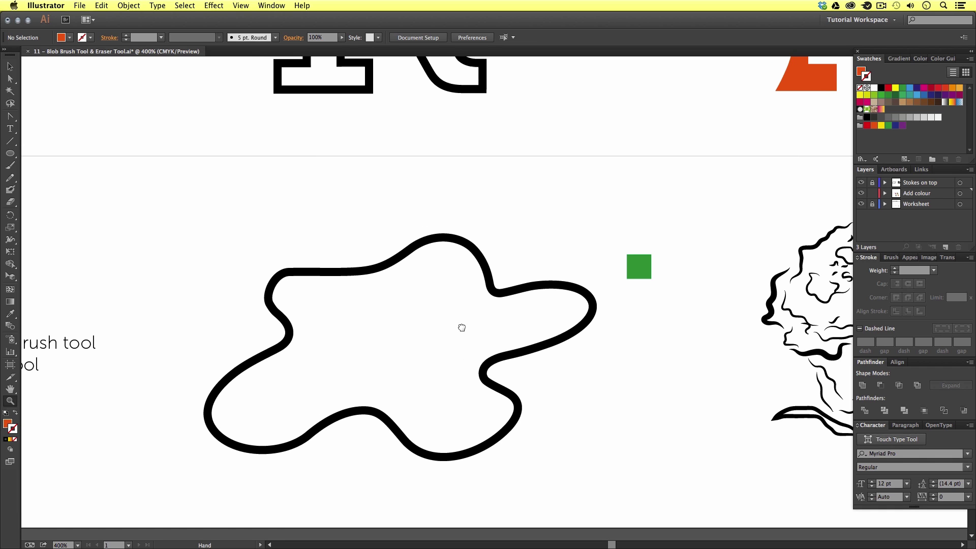
pyautogui.scroll(-2, 459, 340)
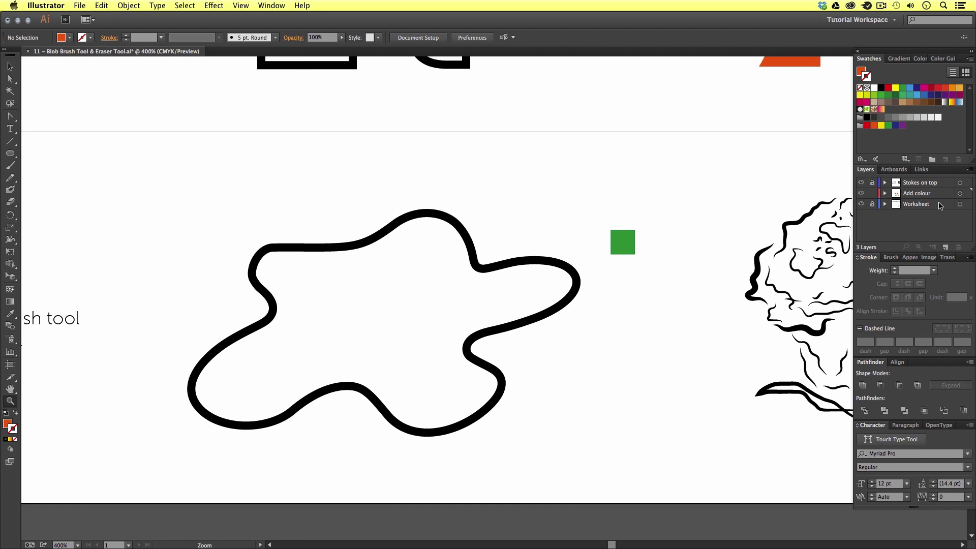
pyautogui.click(269, 6)
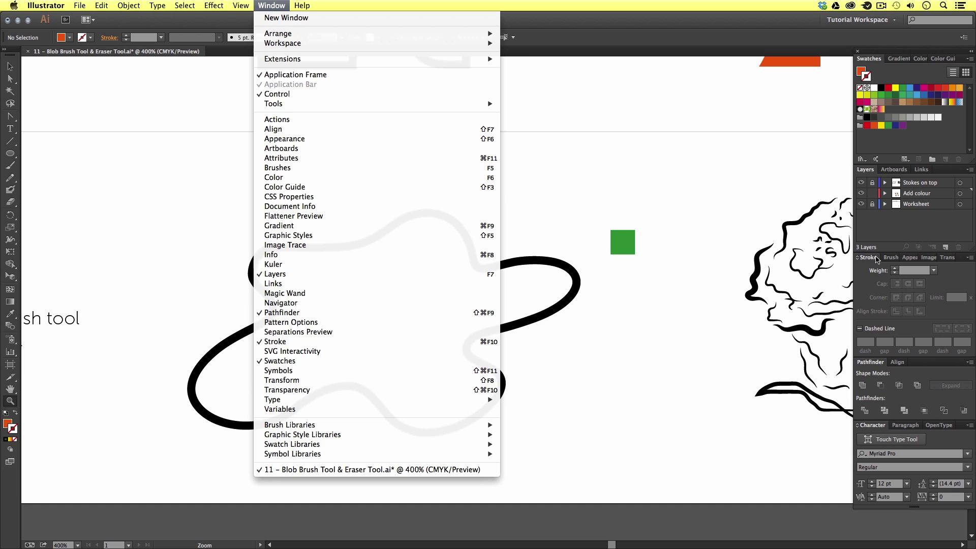
pyautogui.click(868, 169)
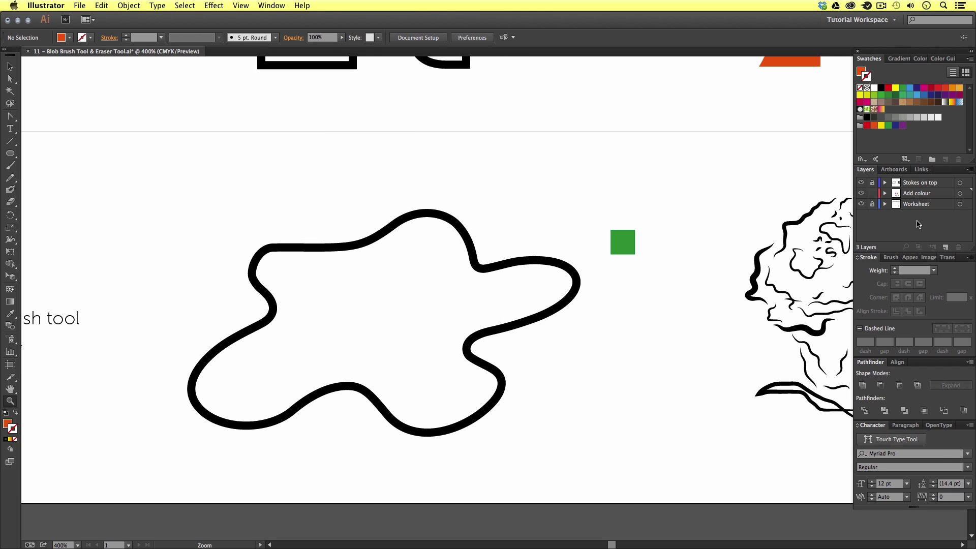
# Hide and show the "Stokes on top" layer repeatedly to check which outlines belong to it
pyautogui.click(924, 185)
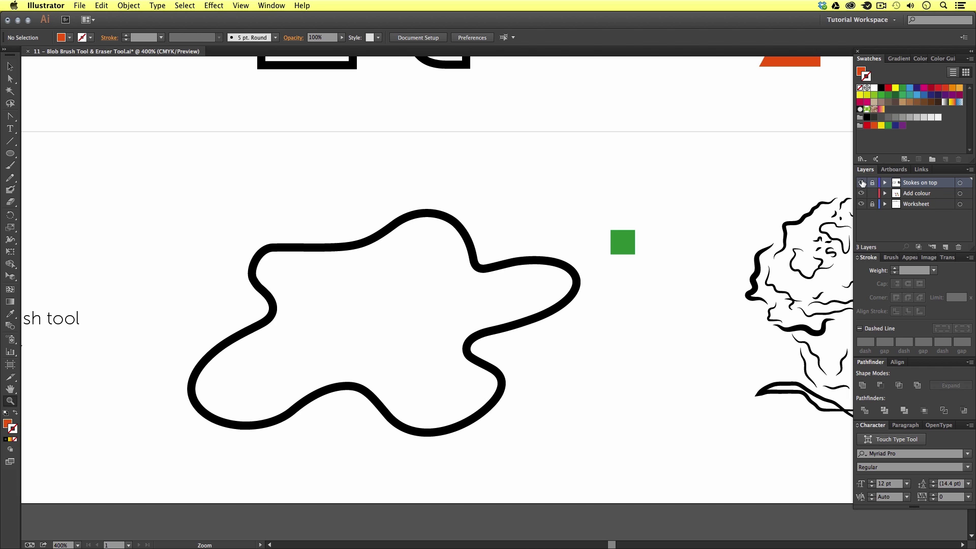
pyautogui.click(861, 183)
pyautogui.click(861, 183)
pyautogui.hscroll(5, 653, 211)
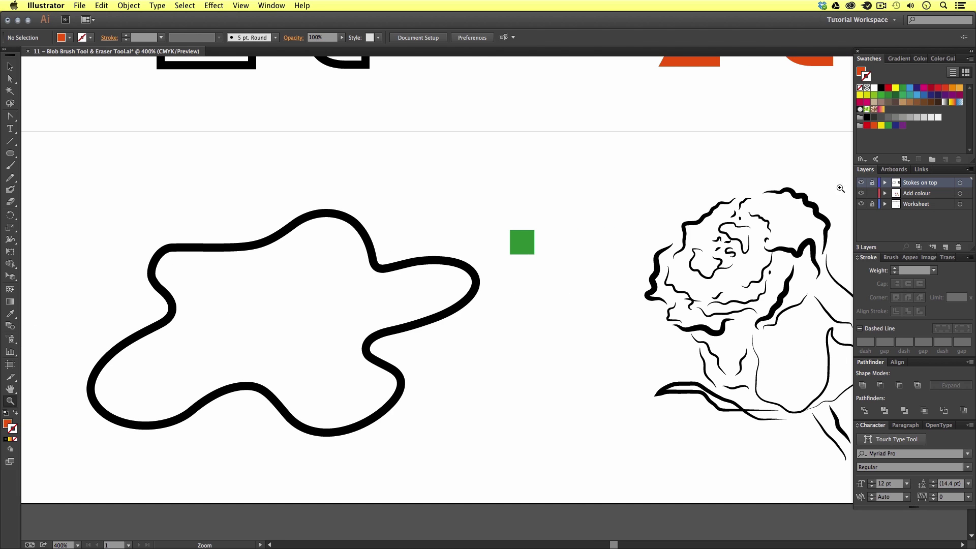
pyautogui.click(863, 184)
pyautogui.click(863, 184)
pyautogui.click(863, 184)
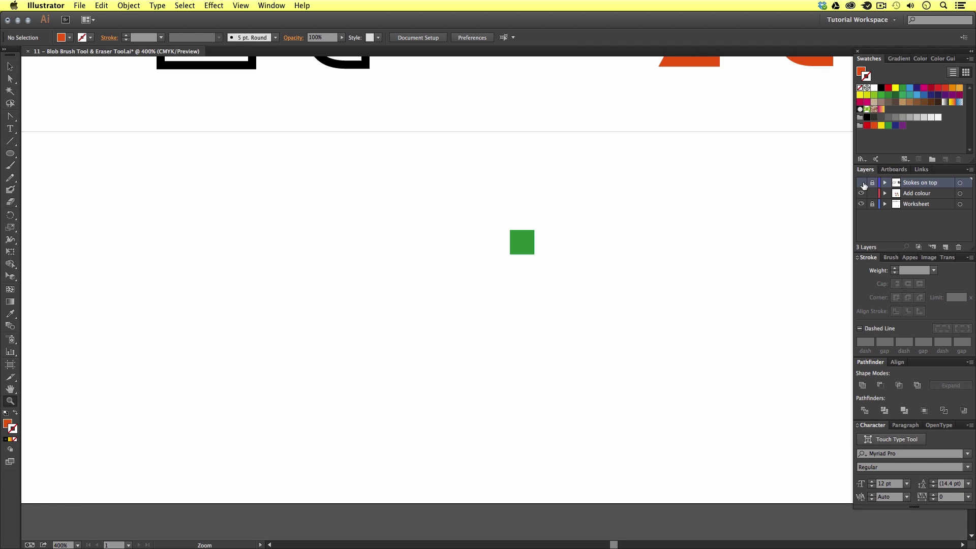
pyautogui.click(863, 184)
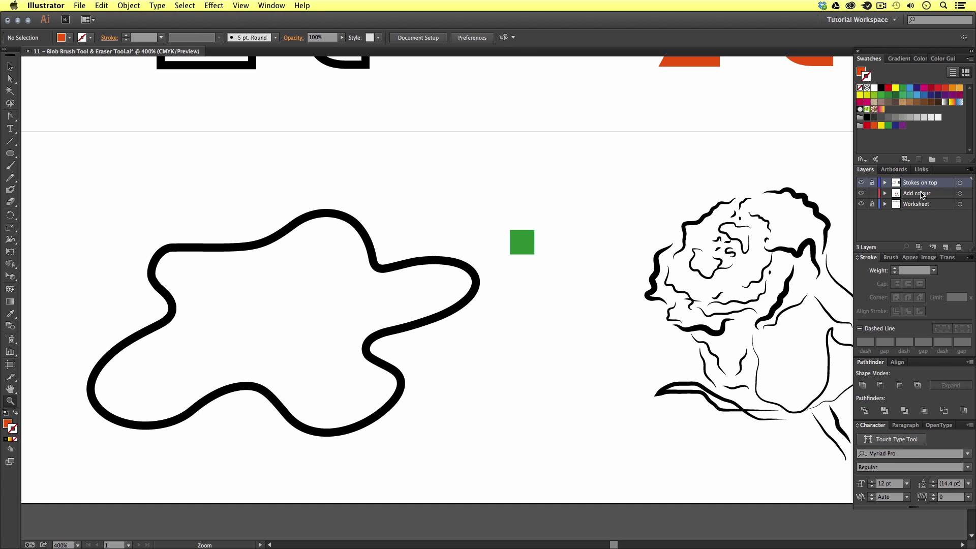
# On the "Add colour" layer, paint a thick border around the blob outline with the Blob Brush, using green sampled from the adjacent swatch
pyautogui.click(908, 194)
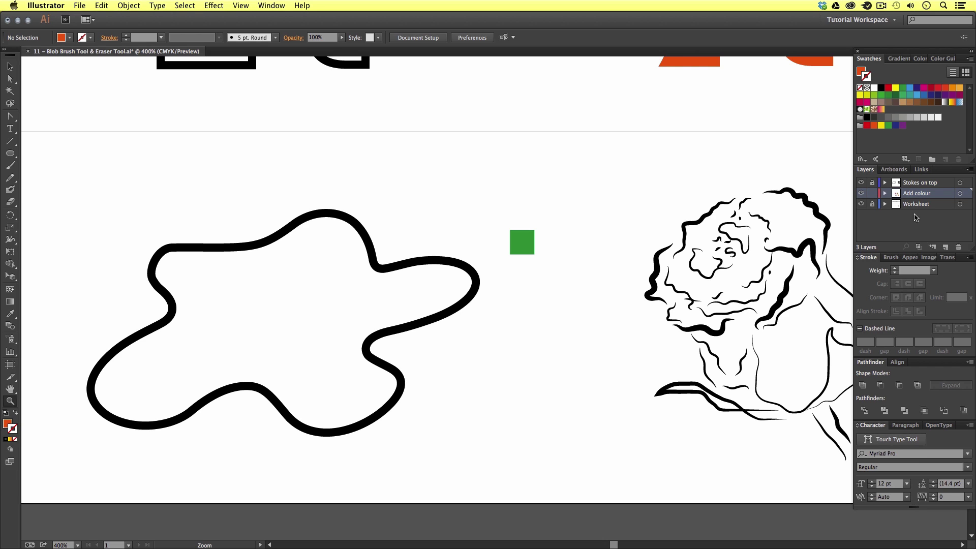
pyautogui.moveTo(320, 303); pyautogui.dragTo(423, 291)
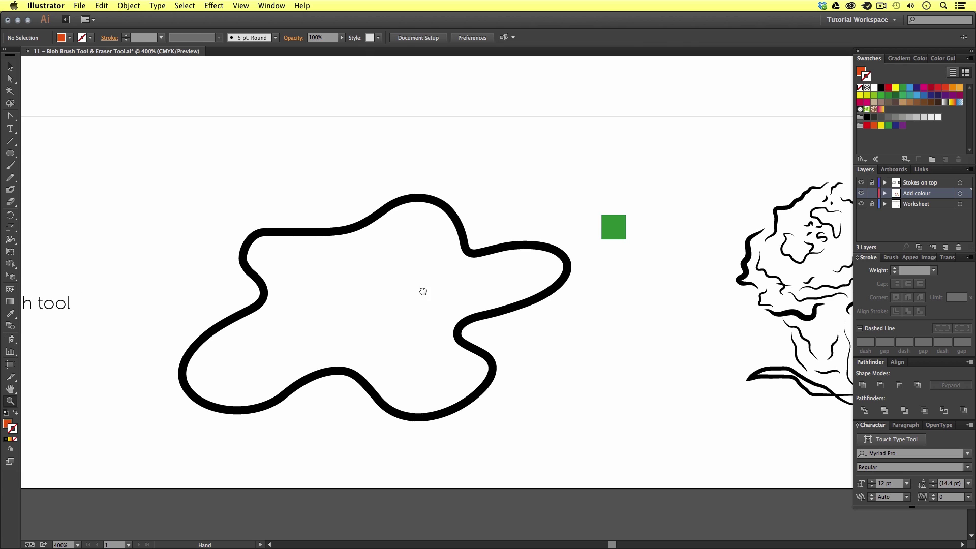
pyautogui.press('space')
pyautogui.moveTo(493, 277)
pyautogui.mouseDown()
pyautogui.moveTo(394, 277)
pyautogui.moveTo(488, 278)
pyautogui.mouseUp()
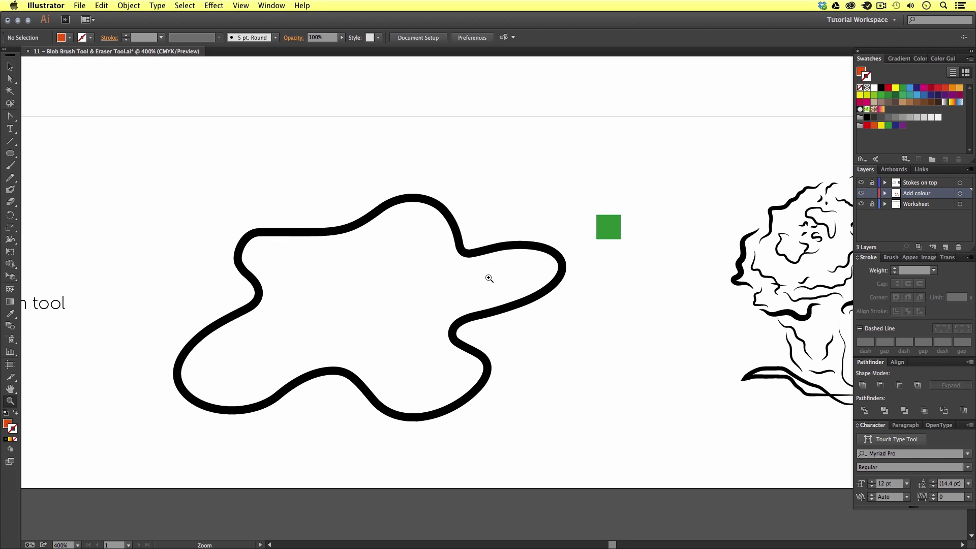
pyautogui.press('i')
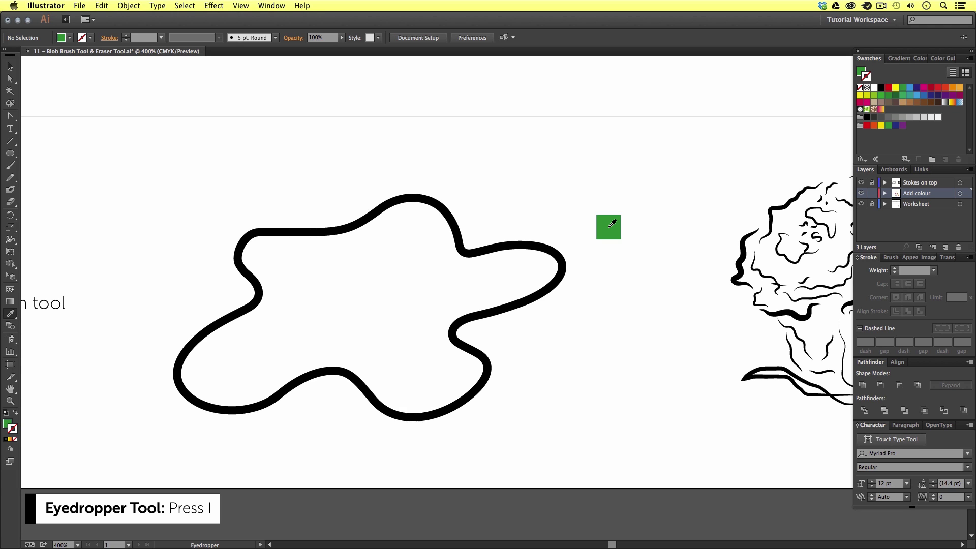
pyautogui.hotkey('shift', 'b')
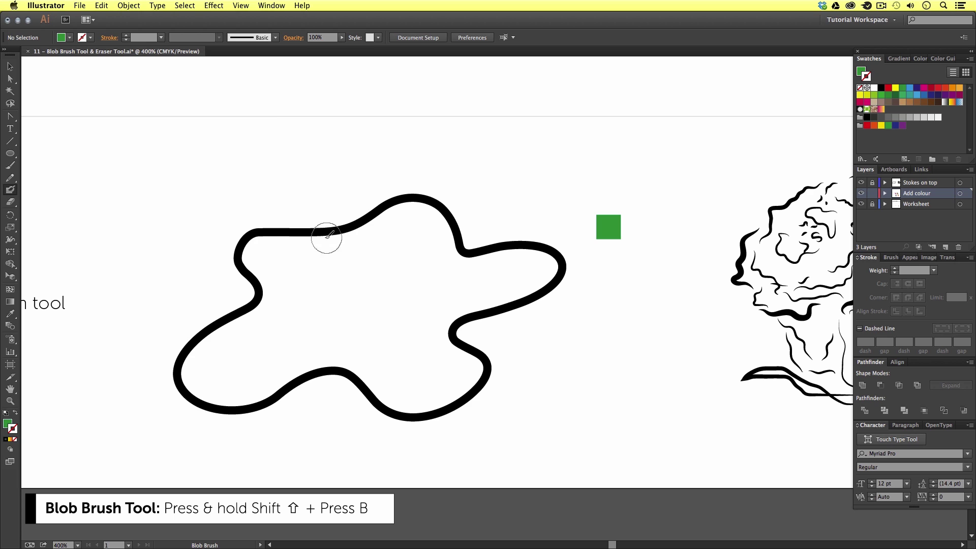
pyautogui.moveTo(240, 277)
pyautogui.mouseDown()
pyautogui.moveTo(402, 190)
pyautogui.moveTo(556, 277)
pyautogui.moveTo(439, 413)
pyautogui.moveTo(379, 393)
pyautogui.moveTo(451, 414)
pyautogui.moveTo(255, 401)
pyautogui.moveTo(226, 301)
pyautogui.mouseUp()
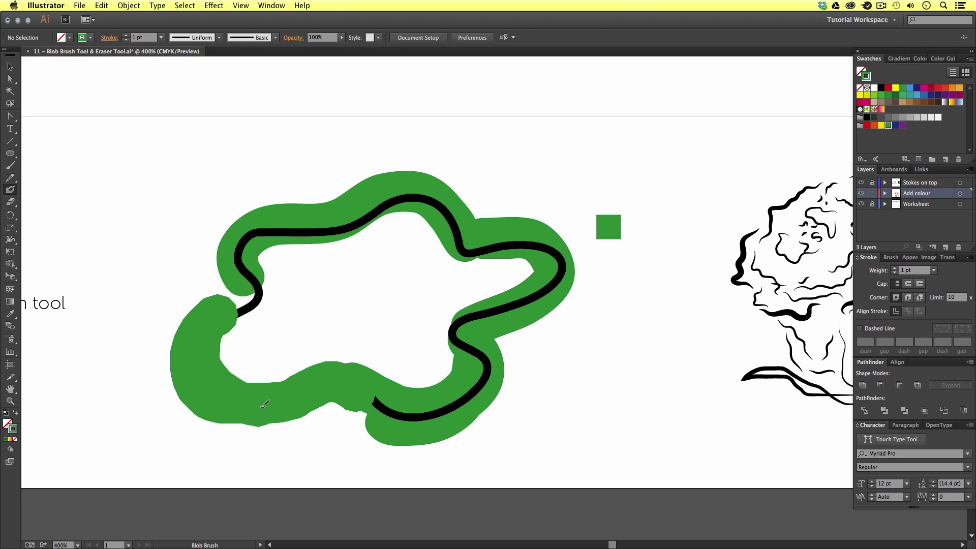
# Paint nine green dots of varying sizes inside the blob with the Blob Brush
pyautogui.click(264, 341)
pyautogui.click(290, 303)
pyautogui.click(330, 264)
pyautogui.click(335, 308)
pyautogui.click(381, 278)
pyautogui.click(404, 237)
pyautogui.click(403, 341)
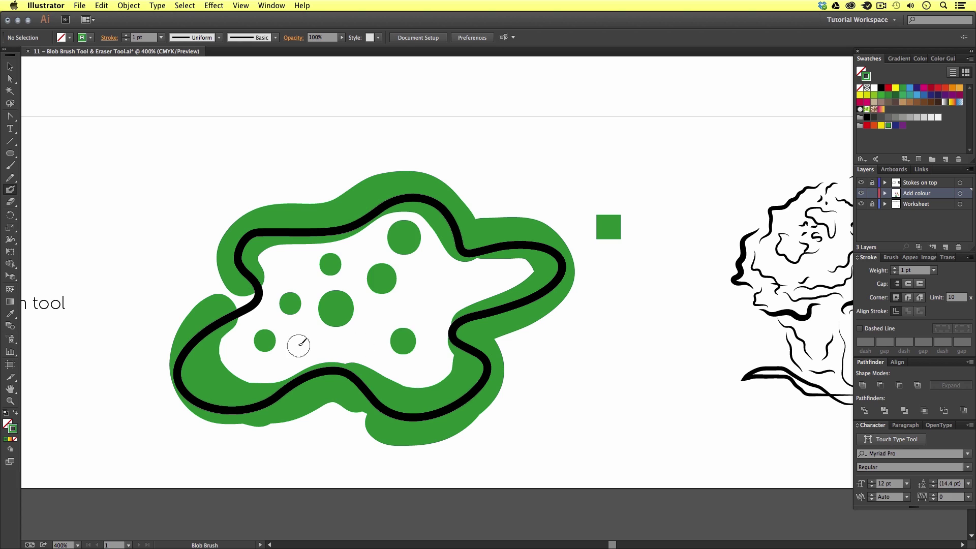
pyautogui.click(307, 344)
pyautogui.click(427, 303)
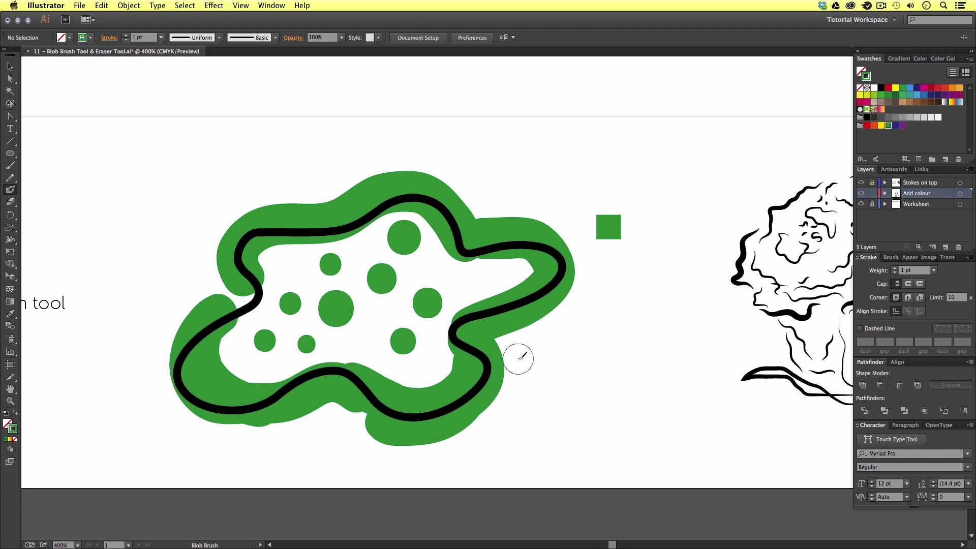
# Select the green border and erase everything that spills outside the blob's black outline, then deselect it
pyautogui.press('v')
pyautogui.click(413, 184)
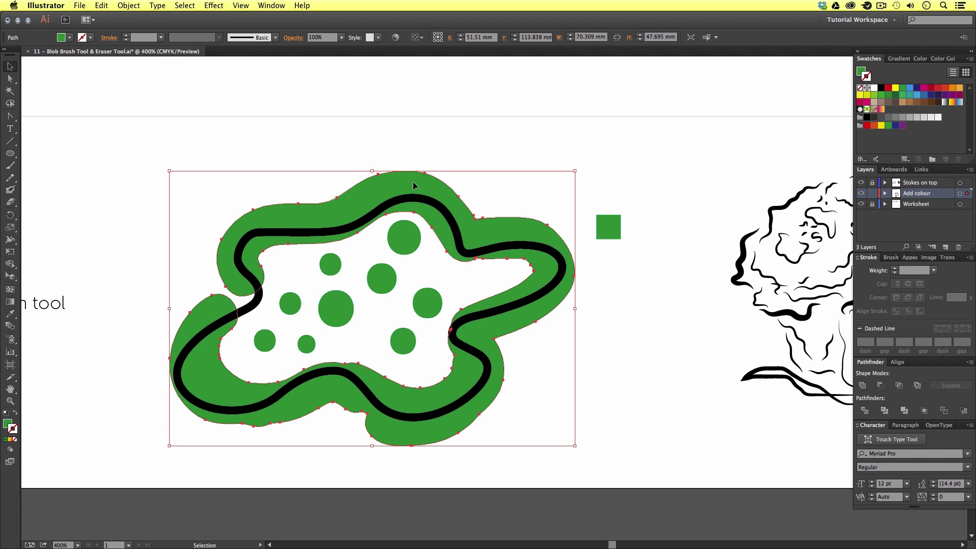
pyautogui.hotkey('shift', 'e')
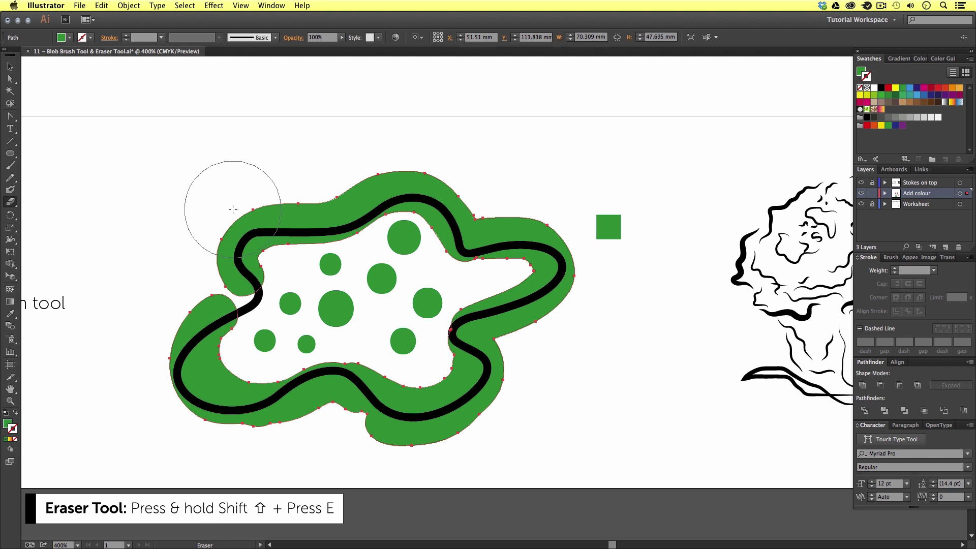
pyautogui.moveTo(233, 209)
pyautogui.mouseDown()
pyautogui.moveTo(222, 263)
pyautogui.moveTo(235, 290)
pyautogui.moveTo(228, 232)
pyautogui.moveTo(377, 187)
pyautogui.moveTo(454, 195)
pyautogui.moveTo(472, 241)
pyautogui.moveTo(570, 222)
pyautogui.moveTo(559, 296)
pyautogui.moveTo(497, 322)
pyautogui.moveTo(500, 368)
pyautogui.moveTo(412, 429)
pyautogui.moveTo(297, 410)
pyautogui.moveTo(358, 405)
pyautogui.moveTo(319, 387)
pyautogui.moveTo(225, 425)
pyautogui.moveTo(168, 366)
pyautogui.moveTo(227, 301)
pyautogui.moveTo(176, 314)
pyautogui.mouseUp()
pyautogui.press('v')
pyautogui.click(576, 347)
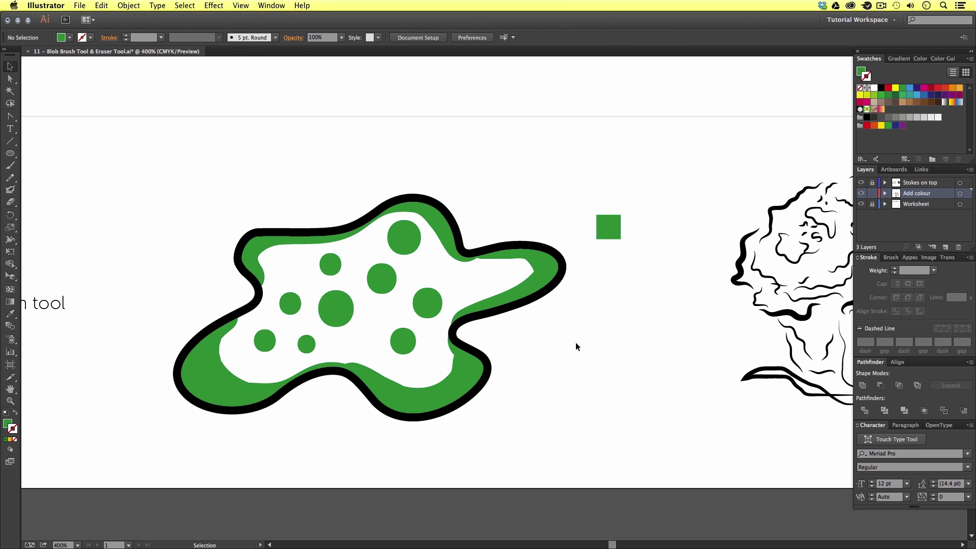
# Reselect the green border, tidy its inner edge along the blob's right arm with the Eraser, and deselect it
pyautogui.click(466, 268)
pyautogui.hotkey('shift', 'e')
pyautogui.press('v')
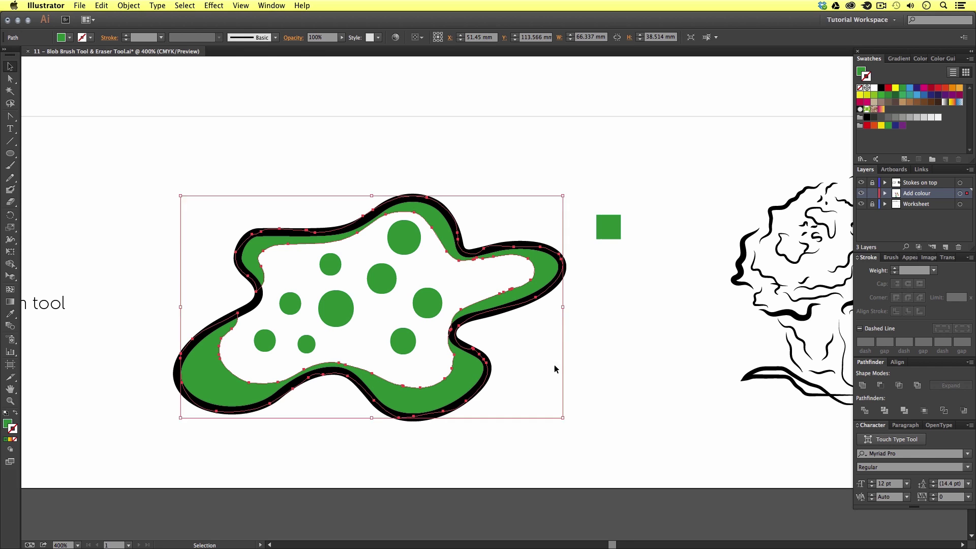
pyautogui.click(553, 364)
# Fill the rose's lower petals with the sampled pink-to-yellow gradient using the Blob Brush
pyautogui.hscroll(10, 572, 370)
pyautogui.hotkey('shift', 'b')
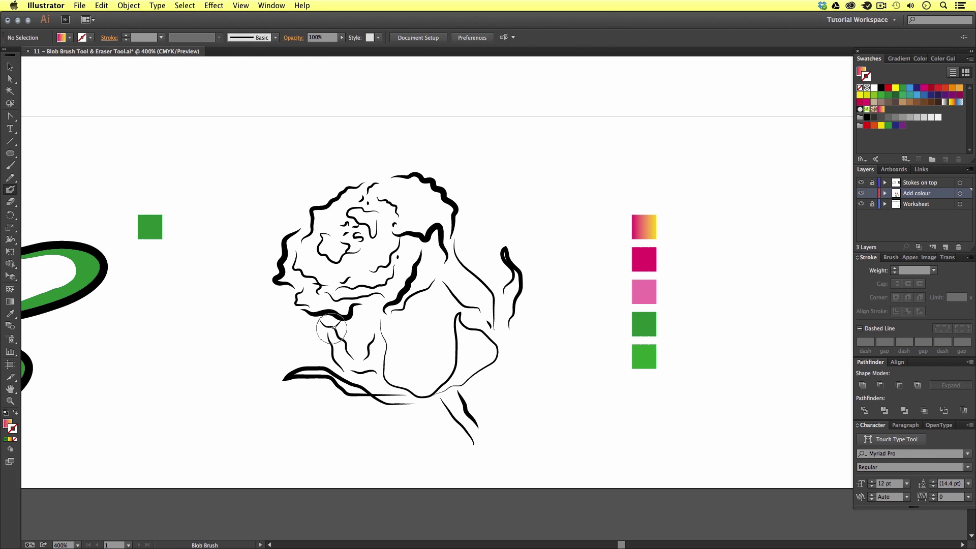
pyautogui.moveTo(332, 328)
pyautogui.mouseDown()
pyautogui.moveTo(468, 337)
pyautogui.moveTo(386, 355)
pyautogui.moveTo(457, 331)
pyautogui.moveTo(508, 285)
pyautogui.moveTo(504, 259)
pyautogui.mouseUp()
# Paint the rose's leaves with the darker green swatch colour and add lighter green highlights over them
pyautogui.press('b')
pyautogui.hotkey('shift', 'b')
pyautogui.moveTo(488, 335)
pyautogui.mouseDown()
pyautogui.moveTo(447, 387)
pyautogui.moveTo(473, 346)
pyautogui.mouseUp()
pyautogui.moveTo(412, 399); pyautogui.dragTo(300, 374)
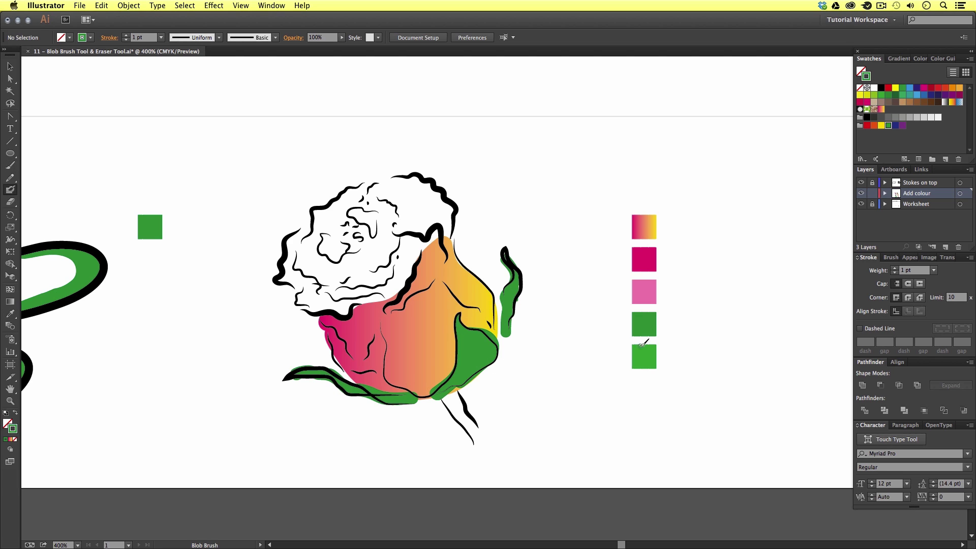
pyautogui.moveTo(490, 338)
pyautogui.mouseDown()
pyautogui.moveTo(457, 389)
pyautogui.moveTo(506, 262)
pyautogui.mouseUp()
# Paint the rose's upper bloom with light pink sampled from the third swatch beside it
pyautogui.press('i')
pyautogui.click(644, 292)
pyautogui.hotkey('shift', 'b')
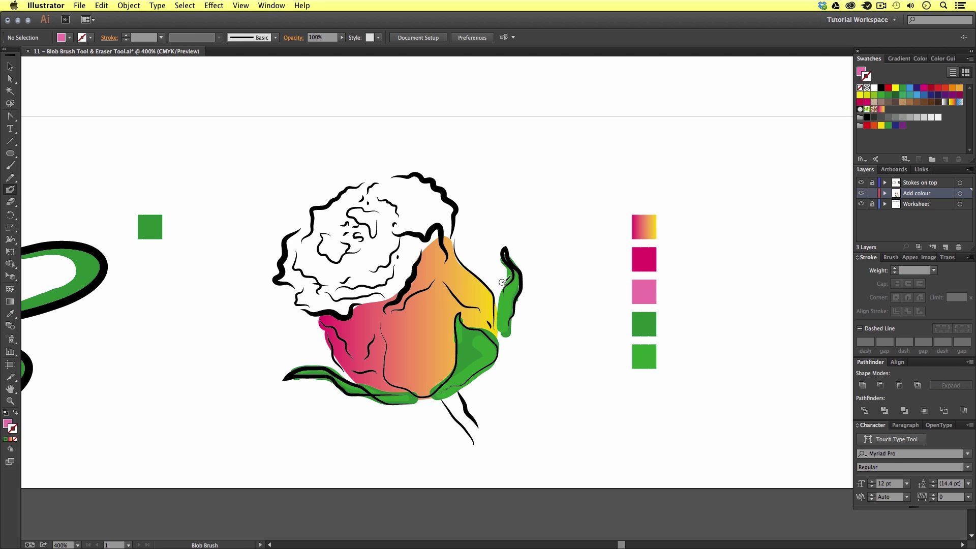
pyautogui.moveTo(305, 300)
pyautogui.mouseDown()
pyautogui.moveTo(365, 193)
pyautogui.moveTo(325, 264)
pyautogui.moveTo(376, 238)
pyautogui.mouseUp()
# Sample the magenta swatch and paint shading strokes along the petal lines of the upper bloom and lower petals
pyautogui.press('i')
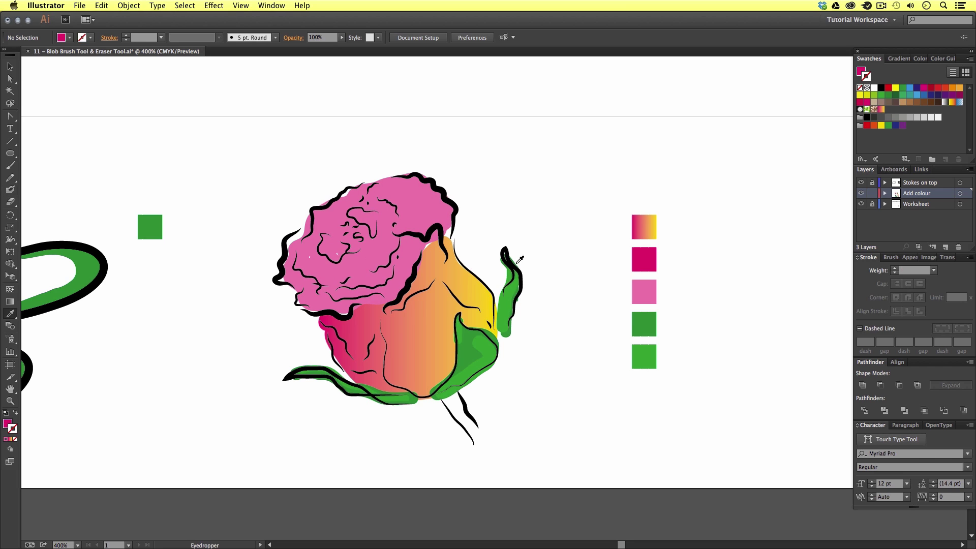
pyautogui.hotkey('shift', 'b')
pyautogui.moveTo(325, 297); pyautogui.dragTo(381, 295)
pyautogui.moveTo(300, 275); pyautogui.dragTo(401, 244)
pyautogui.moveTo(304, 243); pyautogui.dragTo(396, 204)
pyautogui.moveTo(331, 366); pyautogui.dragTo(440, 237)
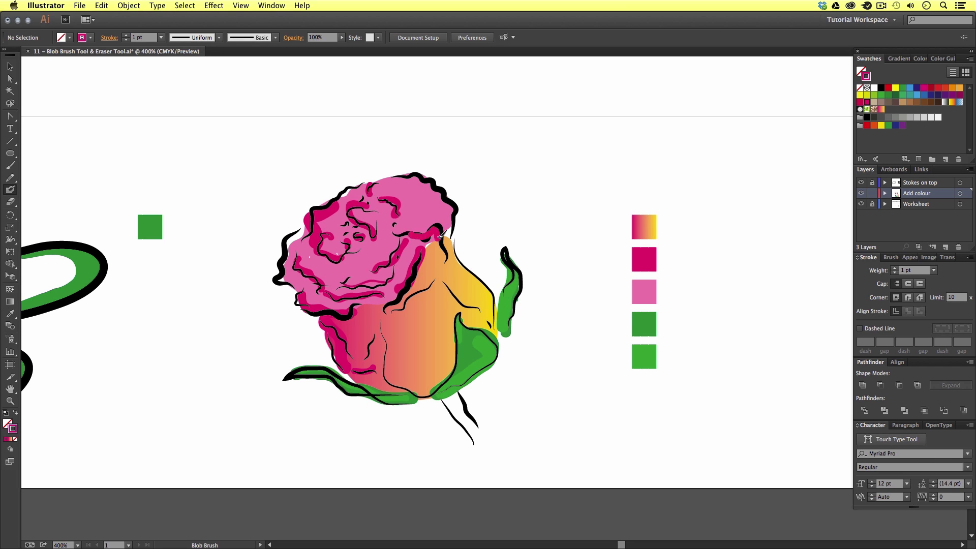
# Paint the rose's stem with the Blob Brush in green sampled from the swatches beside it
pyautogui.press('i')
pyautogui.click(644, 324)
pyautogui.hotkey('shift', 'b')
pyautogui.moveTo(443, 397)
pyautogui.mouseDown()
pyautogui.moveTo(475, 437)
pyautogui.moveTo(453, 394)
pyautogui.mouseUp()
pyautogui.press('i')
pyautogui.click(645, 324)
pyautogui.hotkey('shift', 'b')
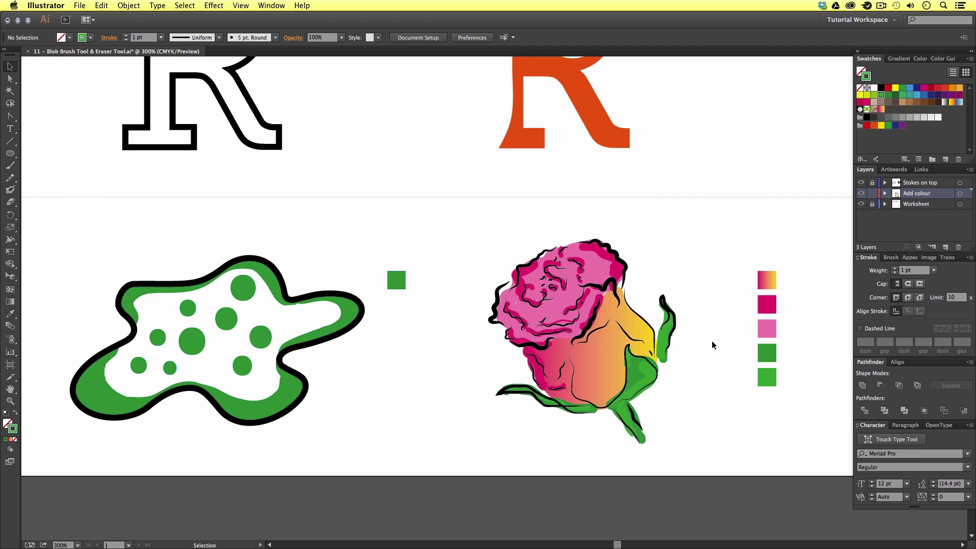
# Review the whole worksheet with all three completed practice rows in view
pyautogui.press('z')
pyautogui.keyDown('alt'); pyautogui.click(564, 258); pyautogui.keyUp('alt')
pyautogui.keyDown('alt'); pyautogui.click(564, 257); pyautogui.keyUp('alt')
pyautogui.scroll(3, 511, 231)
pyautogui.hscroll(-1, 511, 231)
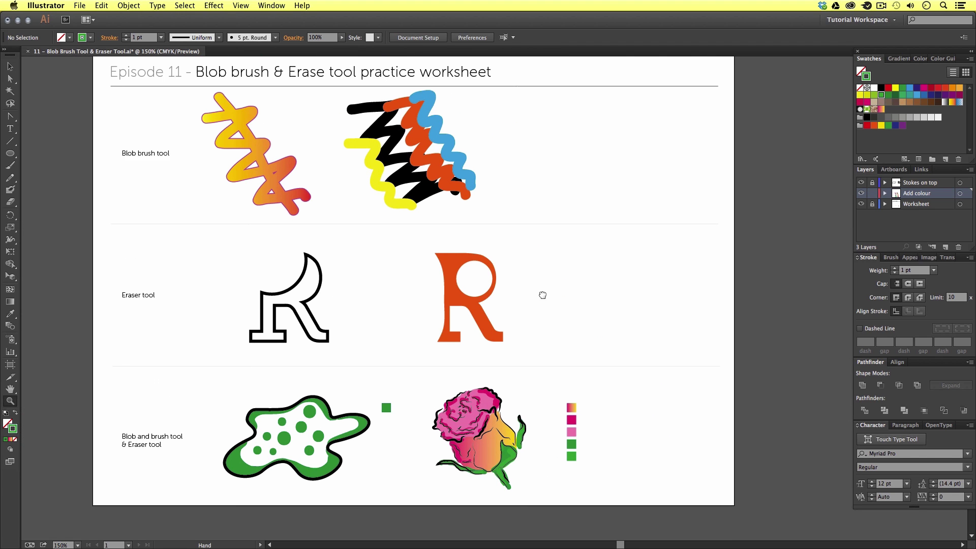
pyautogui.press('v')
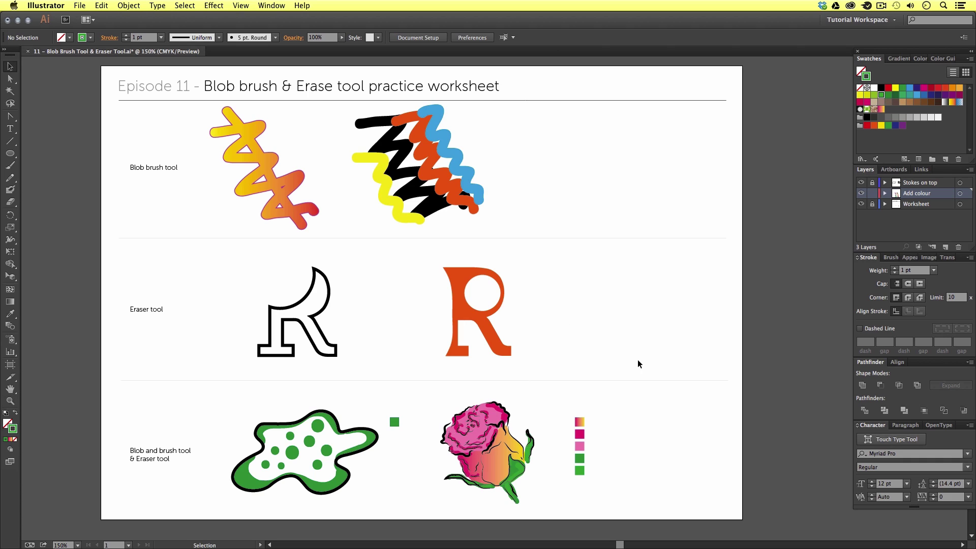